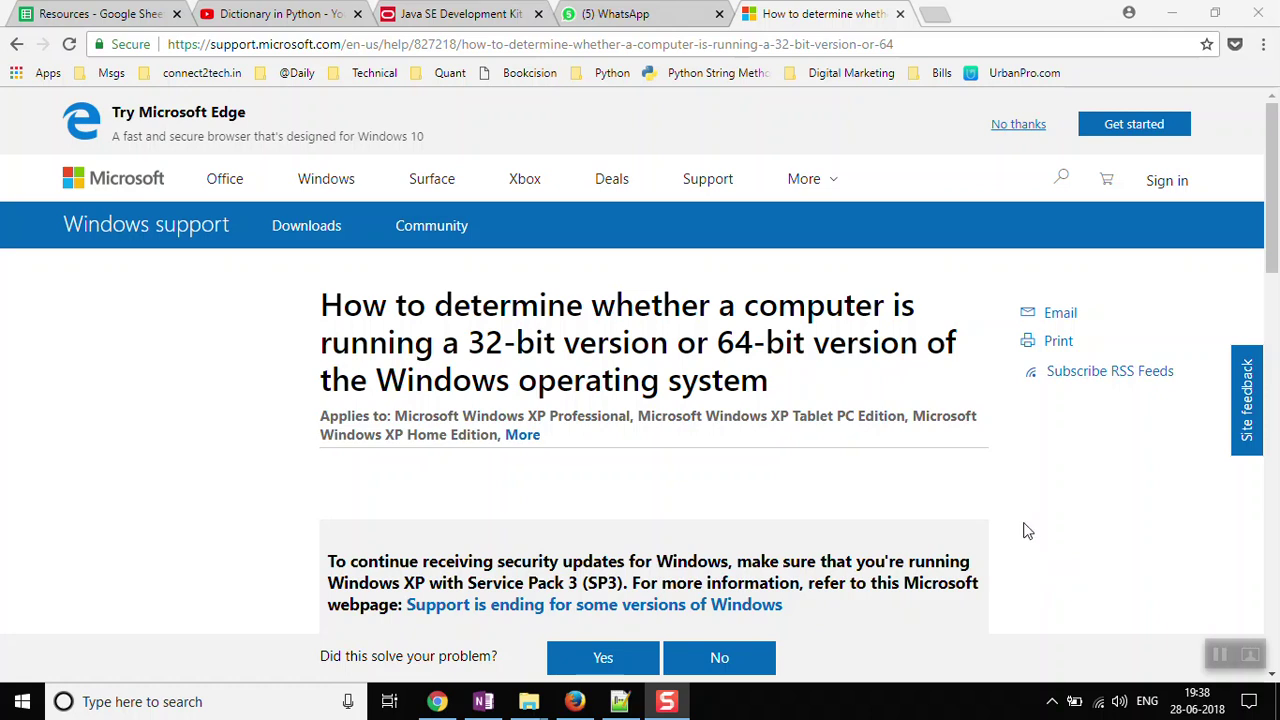
- Close the WhatsApp tab and highlight the web address of the Microsoft support article on 32-bit and 64-bit Windows versions
left_click(915, 41)
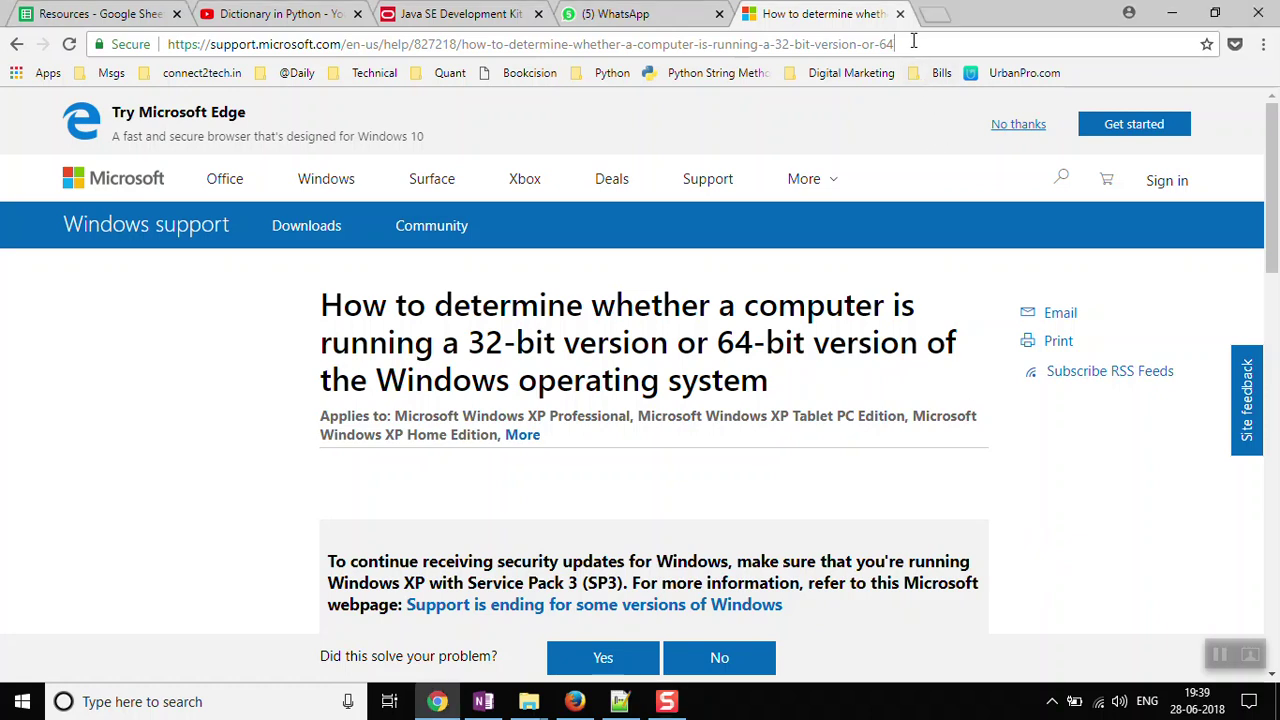
left_click(719, 14)
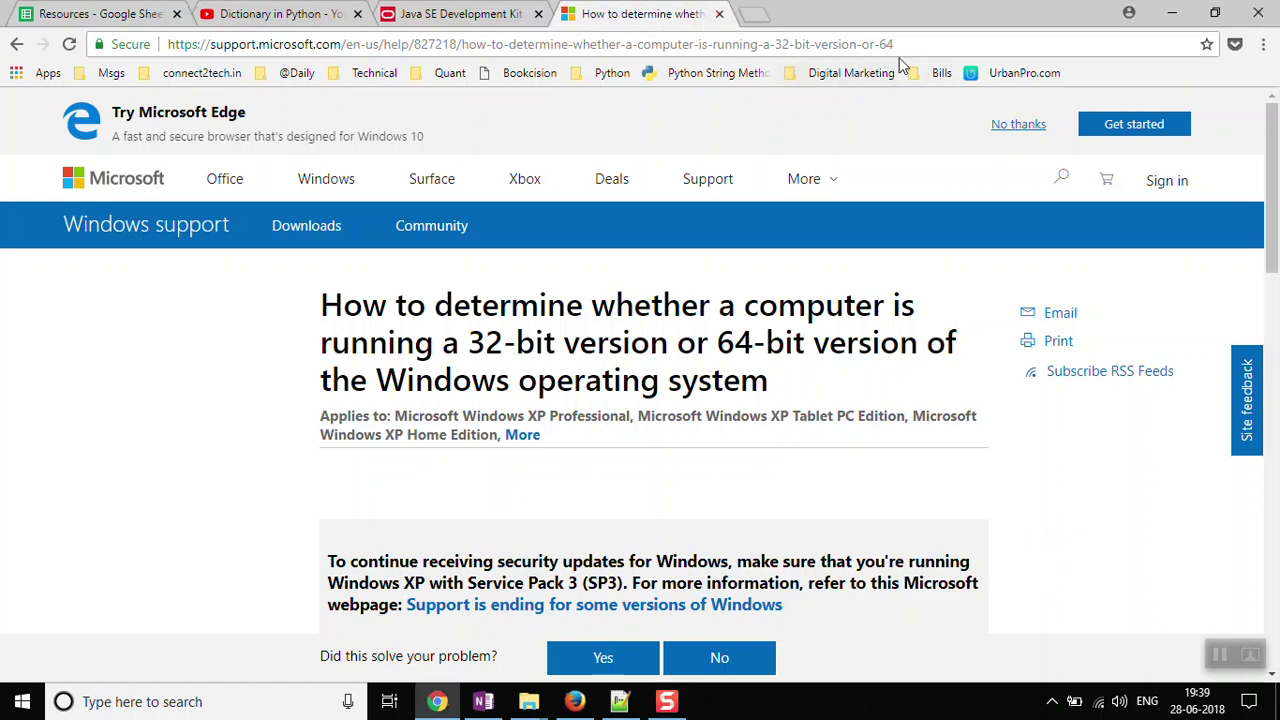
left_click_drag(910, 44, 135, 38)
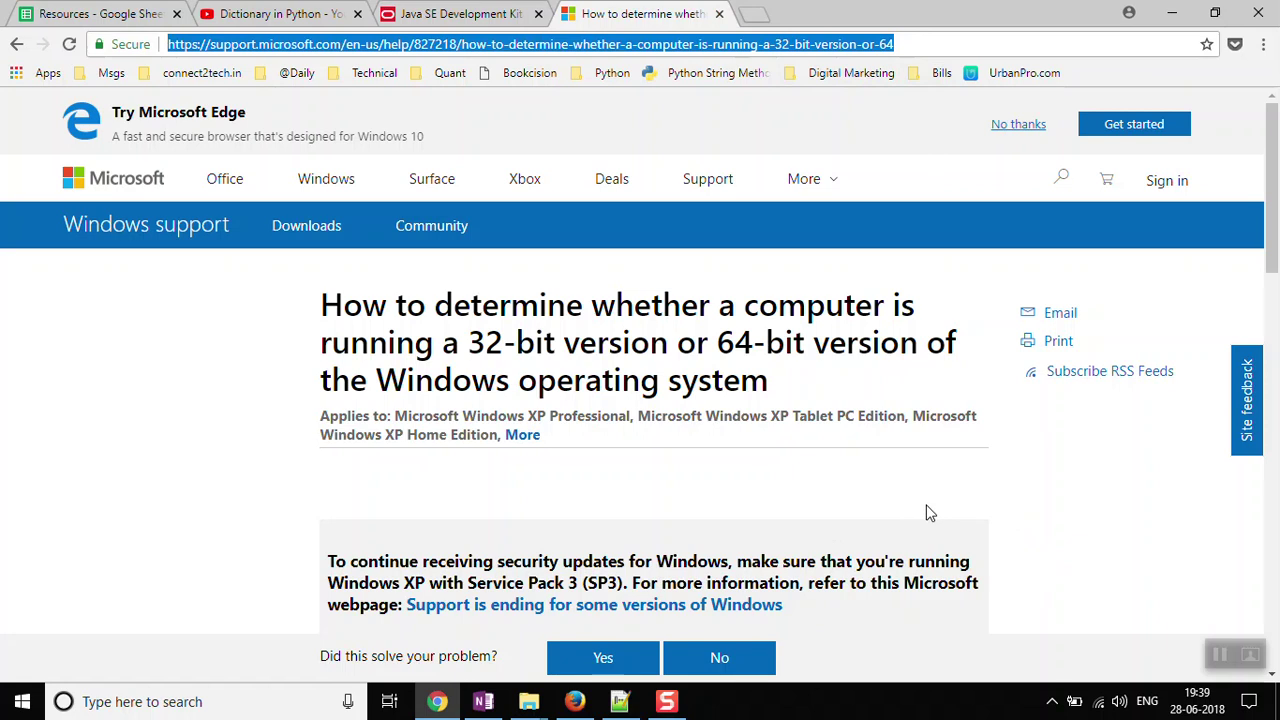
scroll(927, 513, "down", 3)
scroll(927, 513, "up", 1)
scroll(927, 513, "up", 2)
- Switch to File Explorer and open the properties of This PC to check the system type
key("super+e")
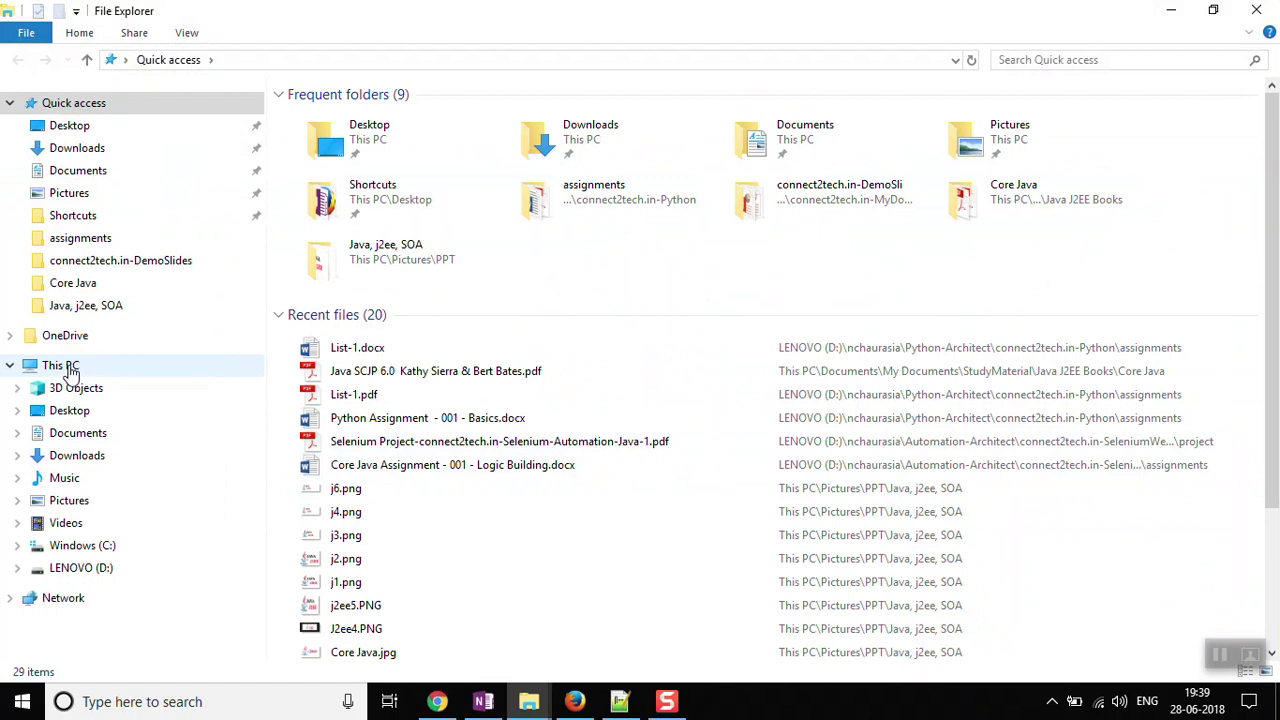
right_click(70, 371)
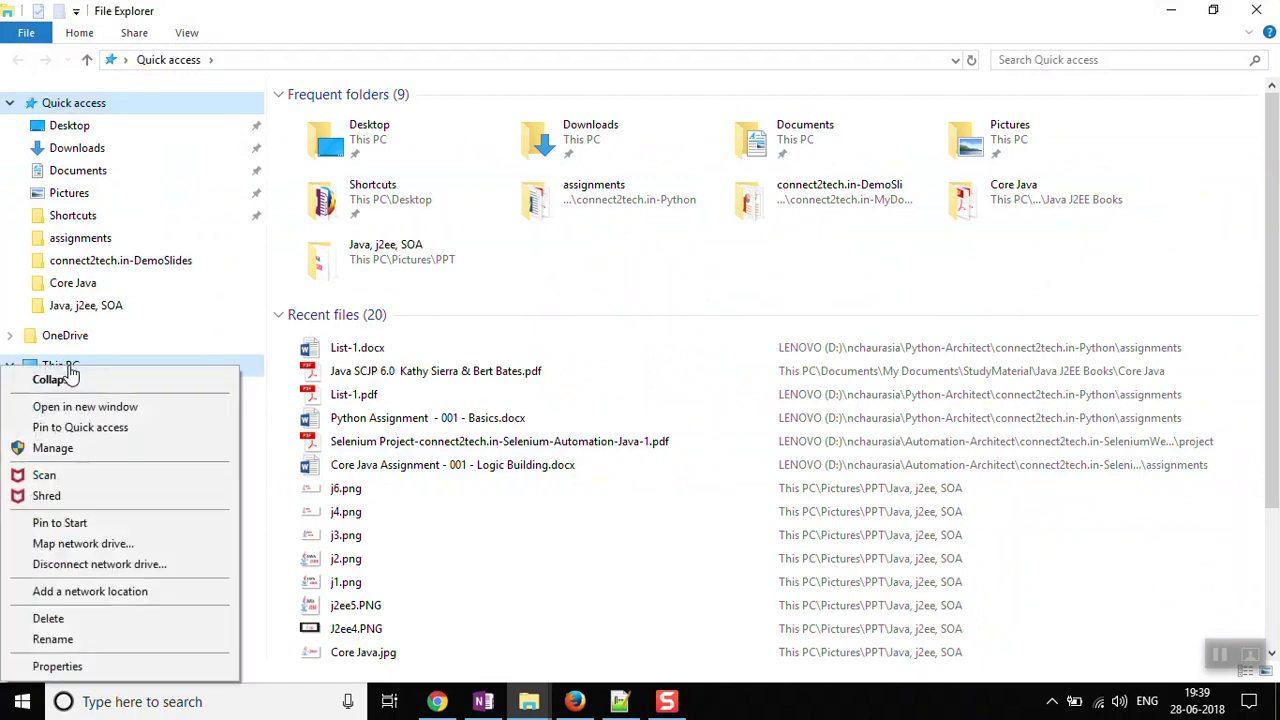
key("alt+Tab")
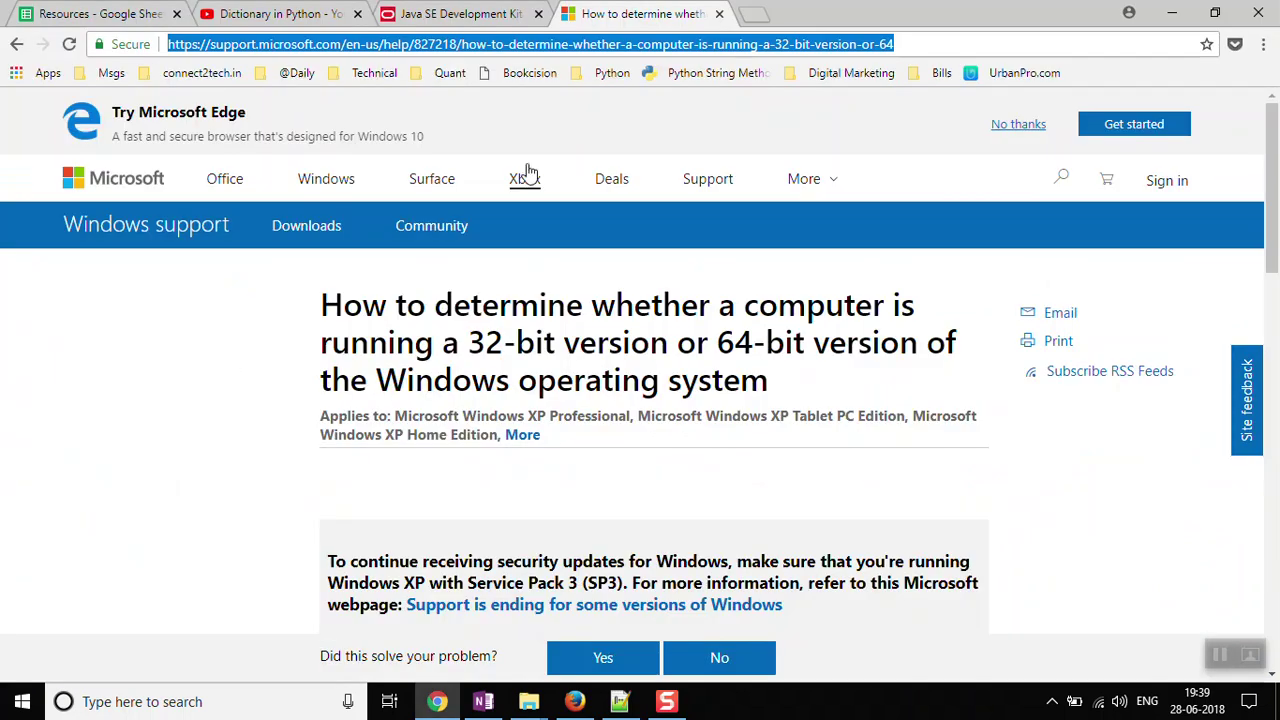
scroll(700, 409, "down", 6)
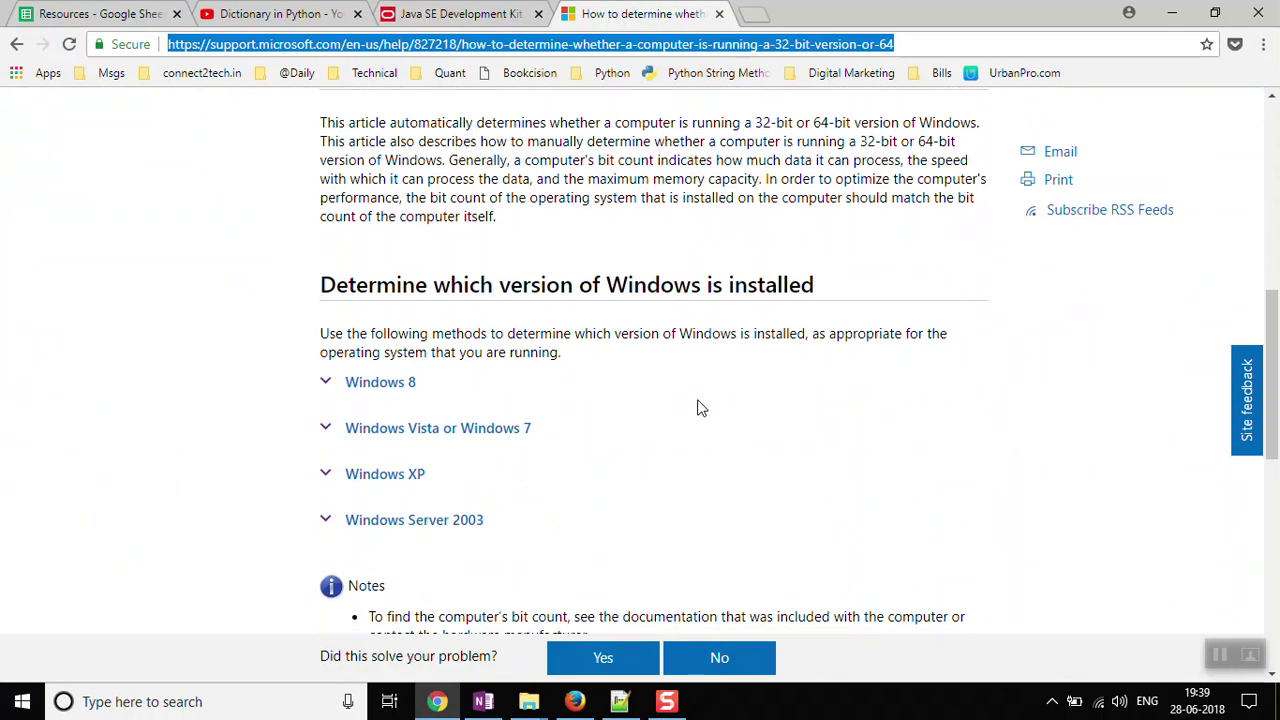
key("super+e")
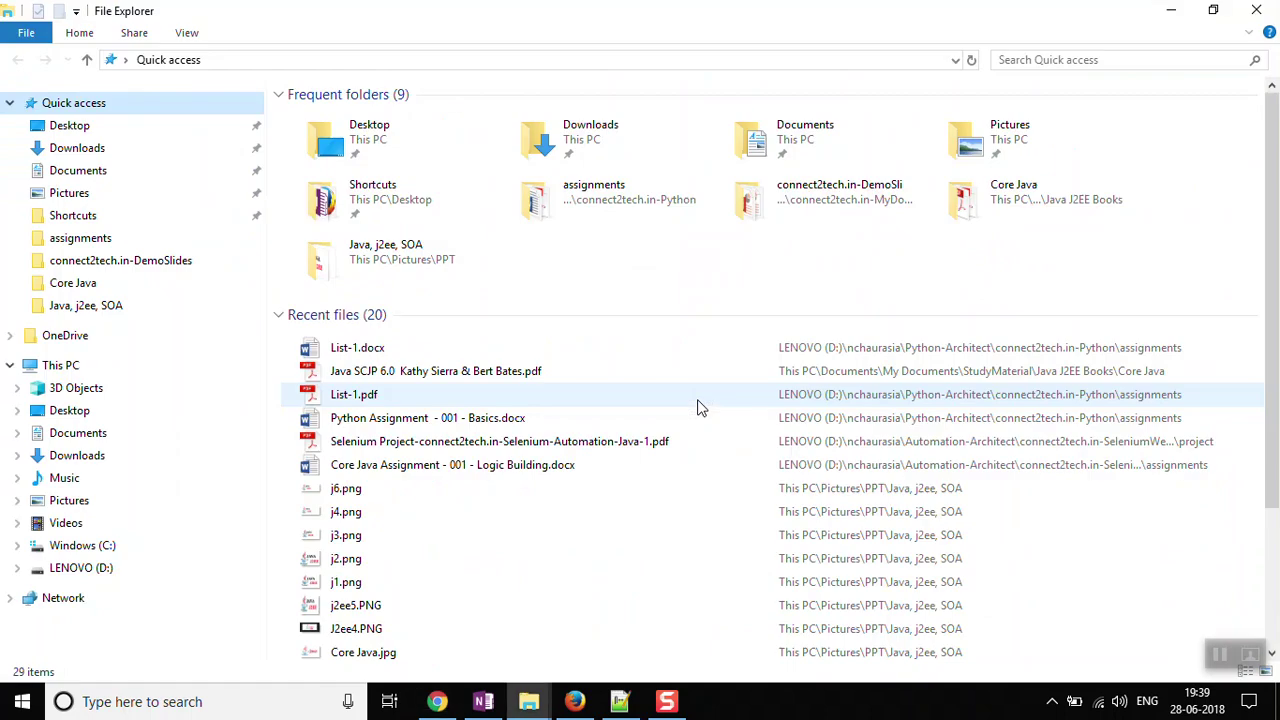
right_click(75, 372)
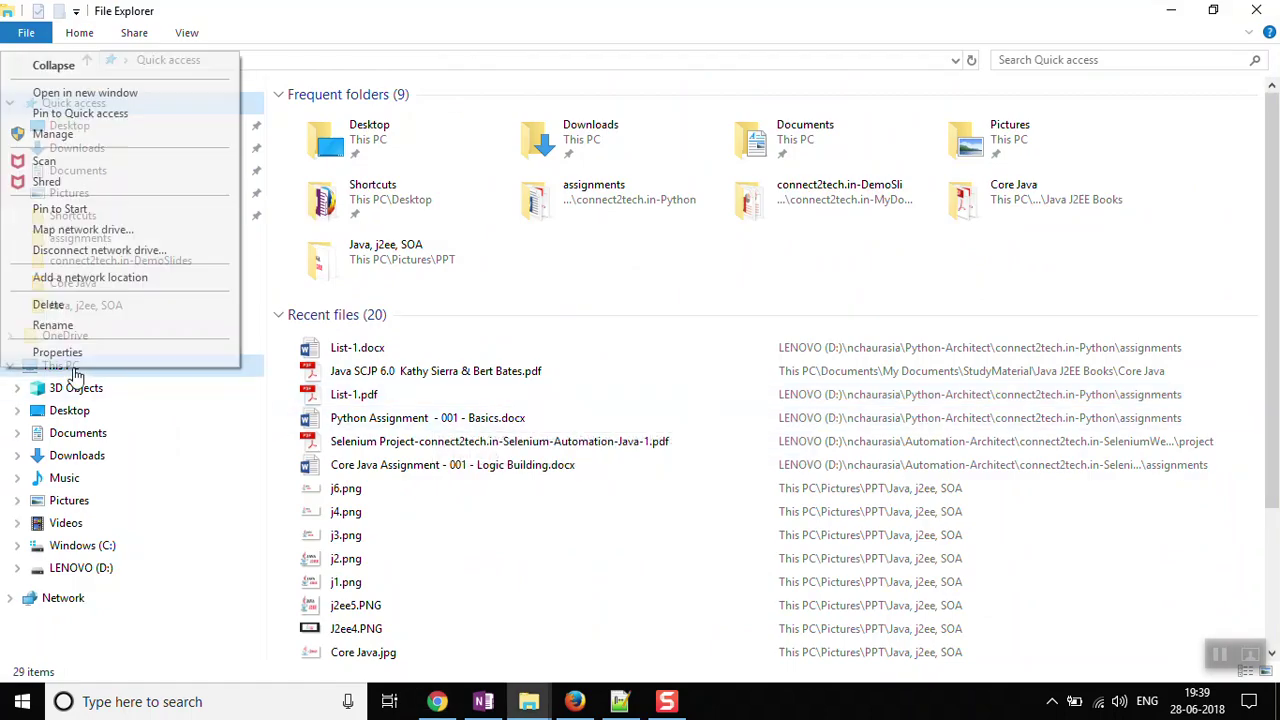
left_click(86, 352)
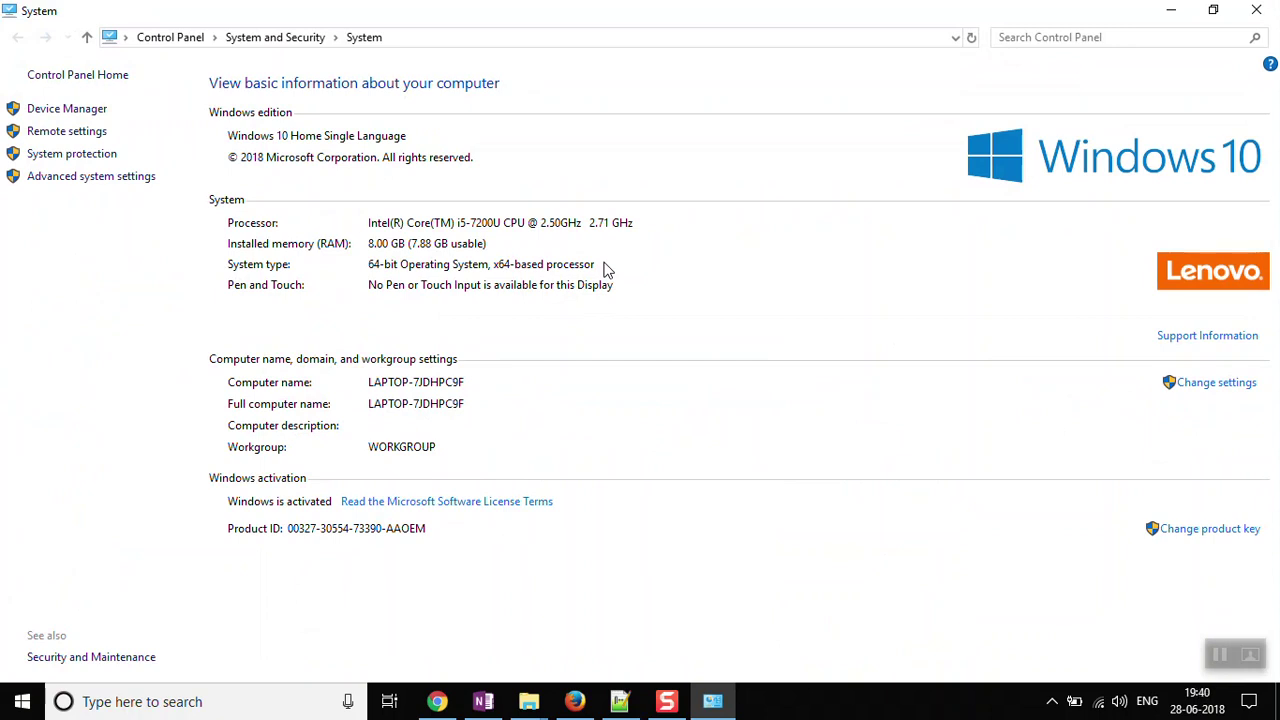
- Return to the Microsoft support article in the browser, expand the Windows 8 section and review its methods for determining the Windows version
key("alt+Tab")
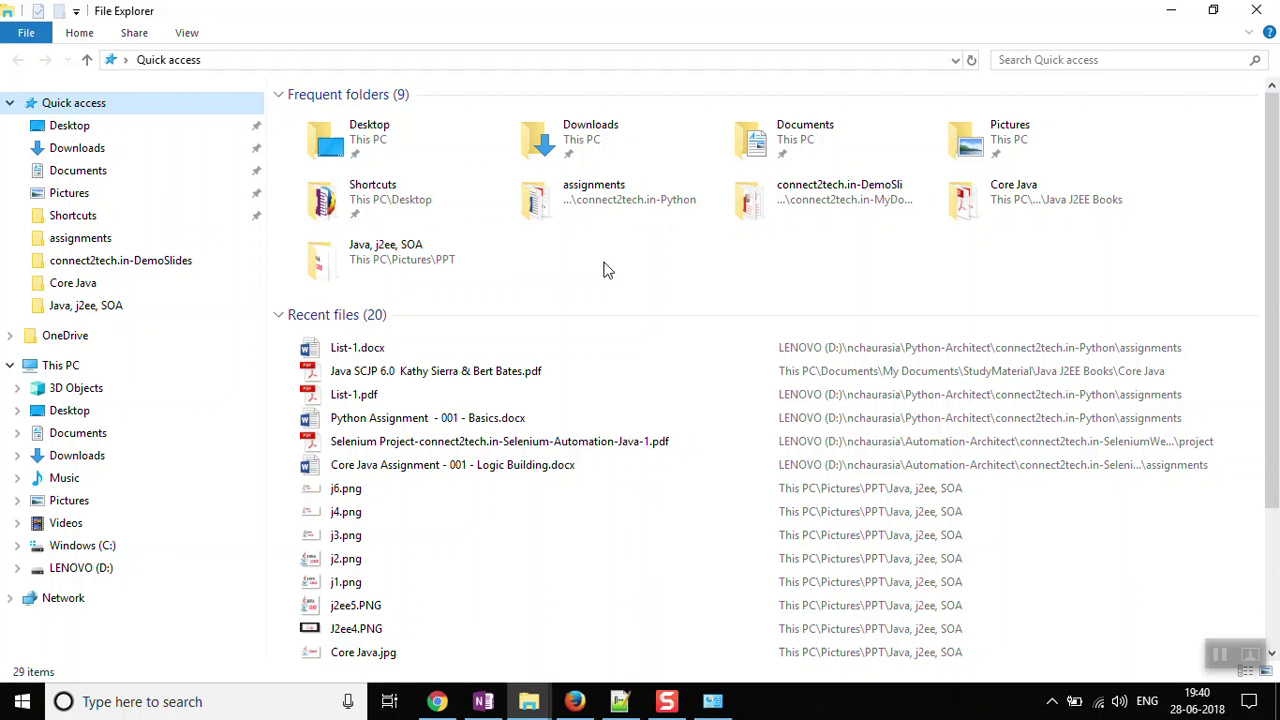
key("alt+Tab")
left_click(604, 270)
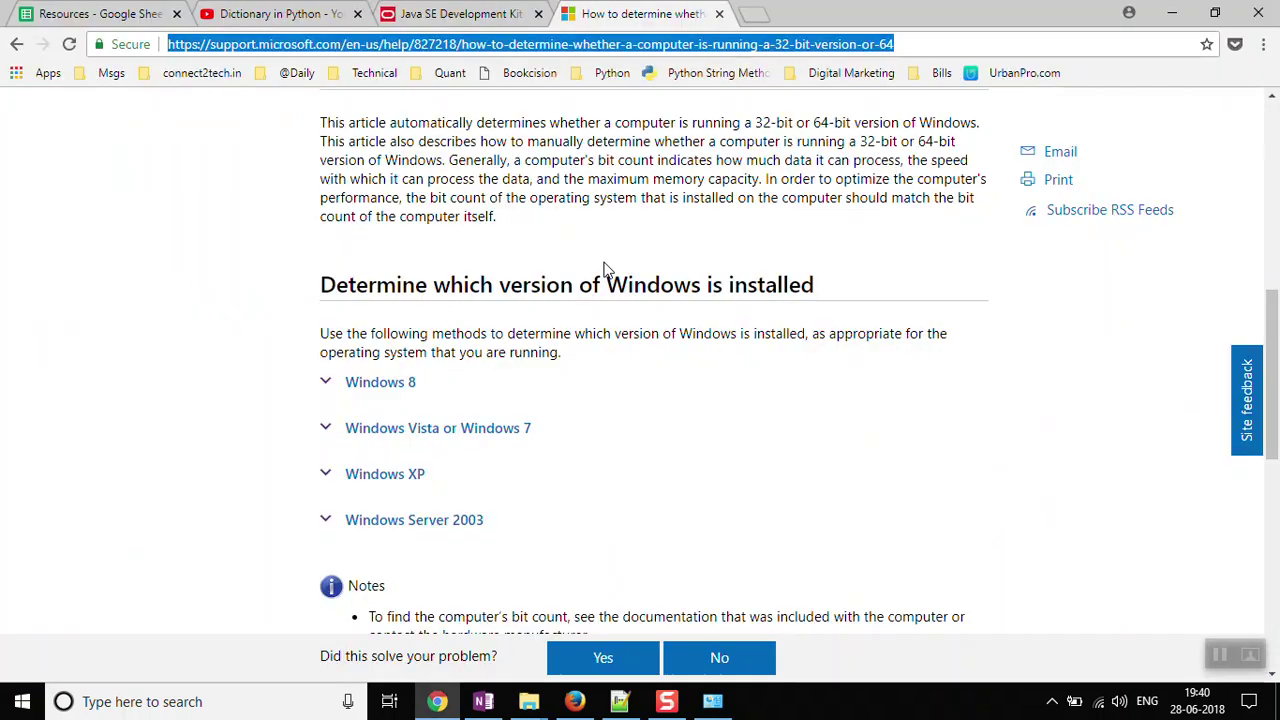
scroll(608, 316, "down", 1)
left_click(380, 205)
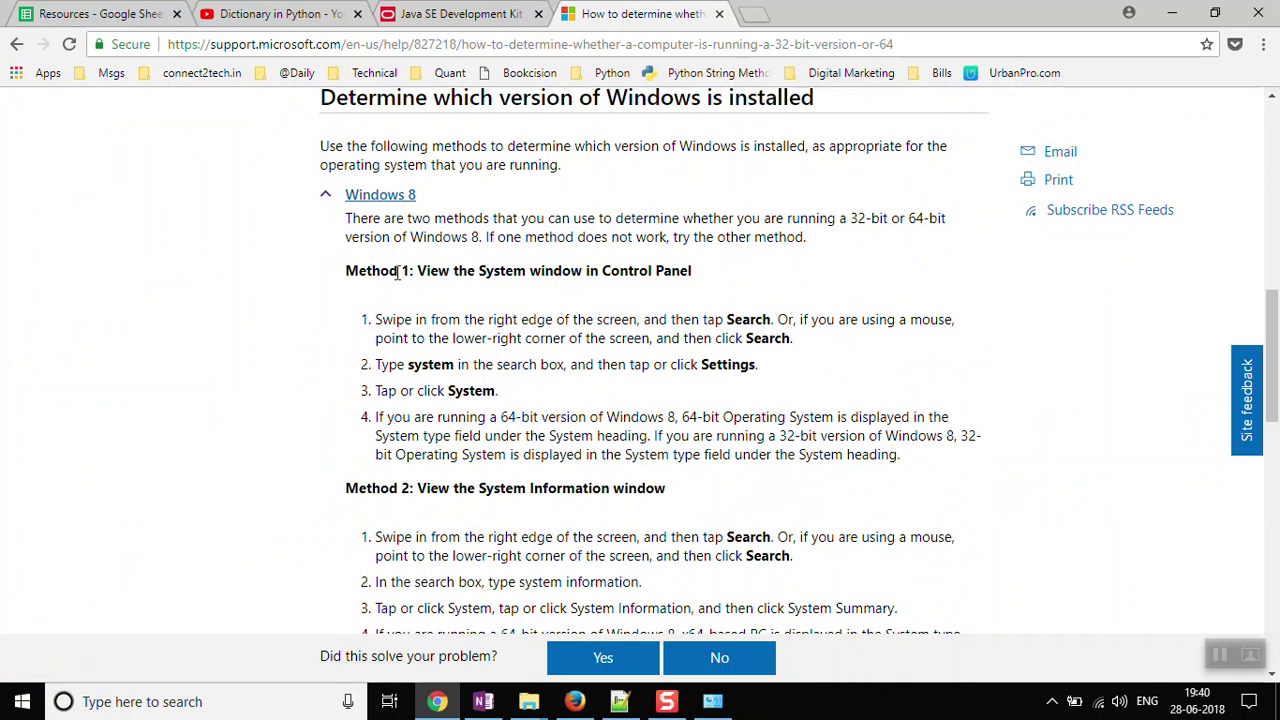
left_click_drag(345, 271, 851, 450)
left_click(851, 450)
scroll(851, 450, "down", 2)
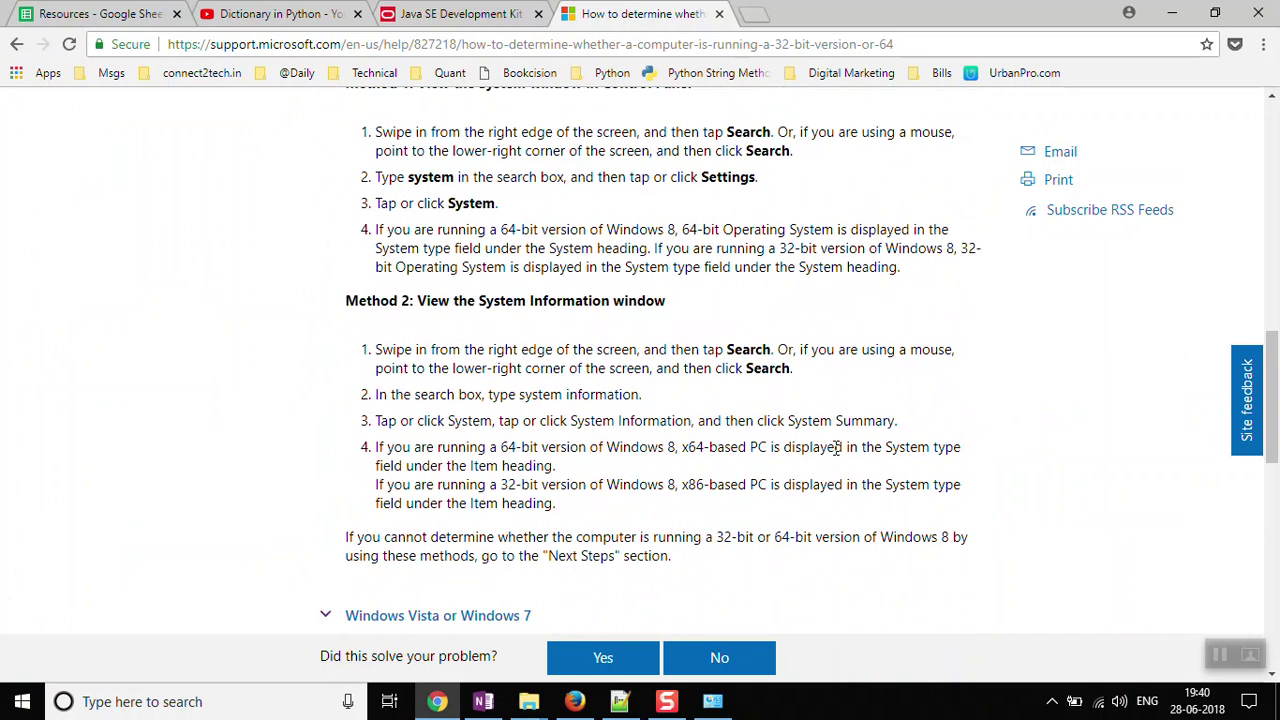
scroll(567, 446, "down", 4)
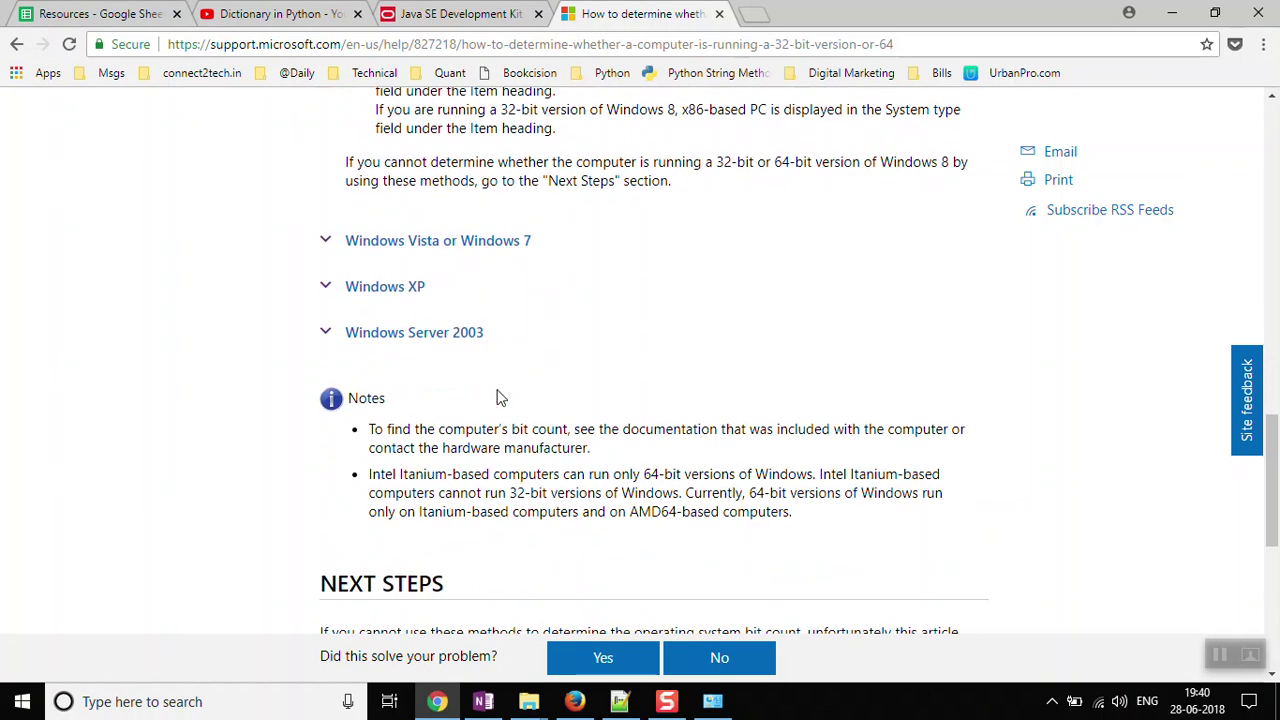
scroll(451, 340, "up", 6)
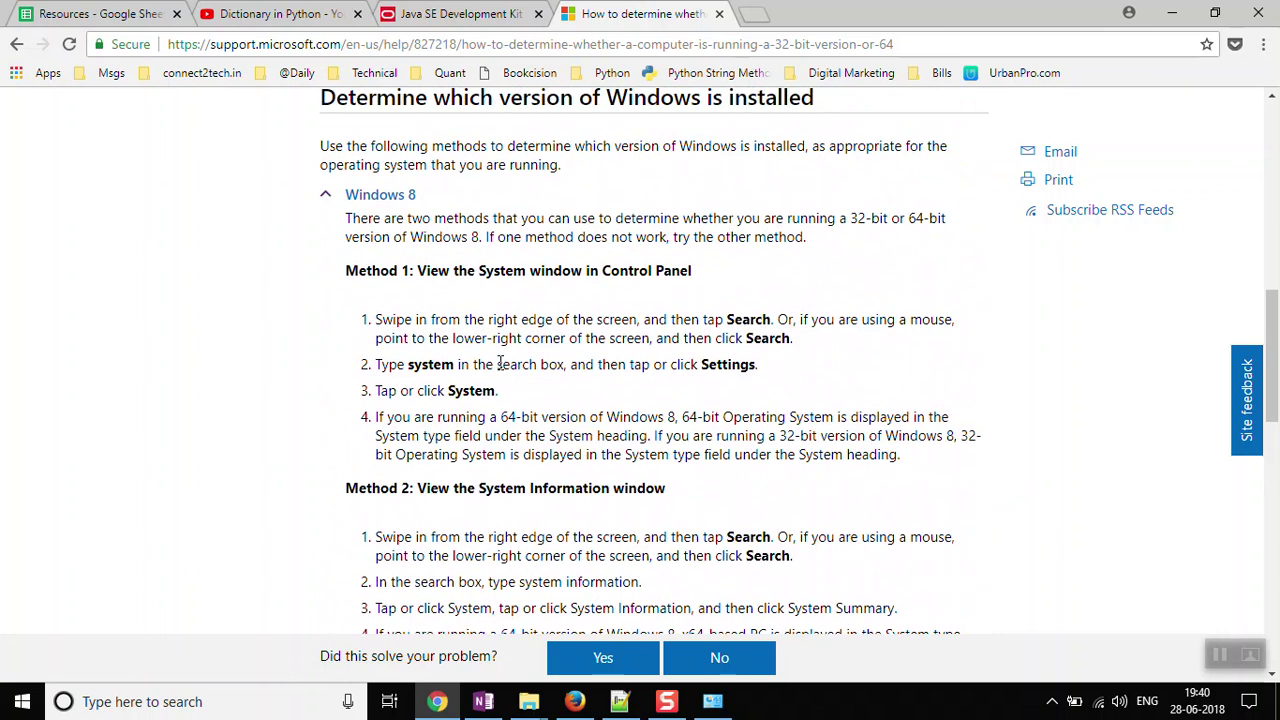
scroll(500, 363, "up", 3)
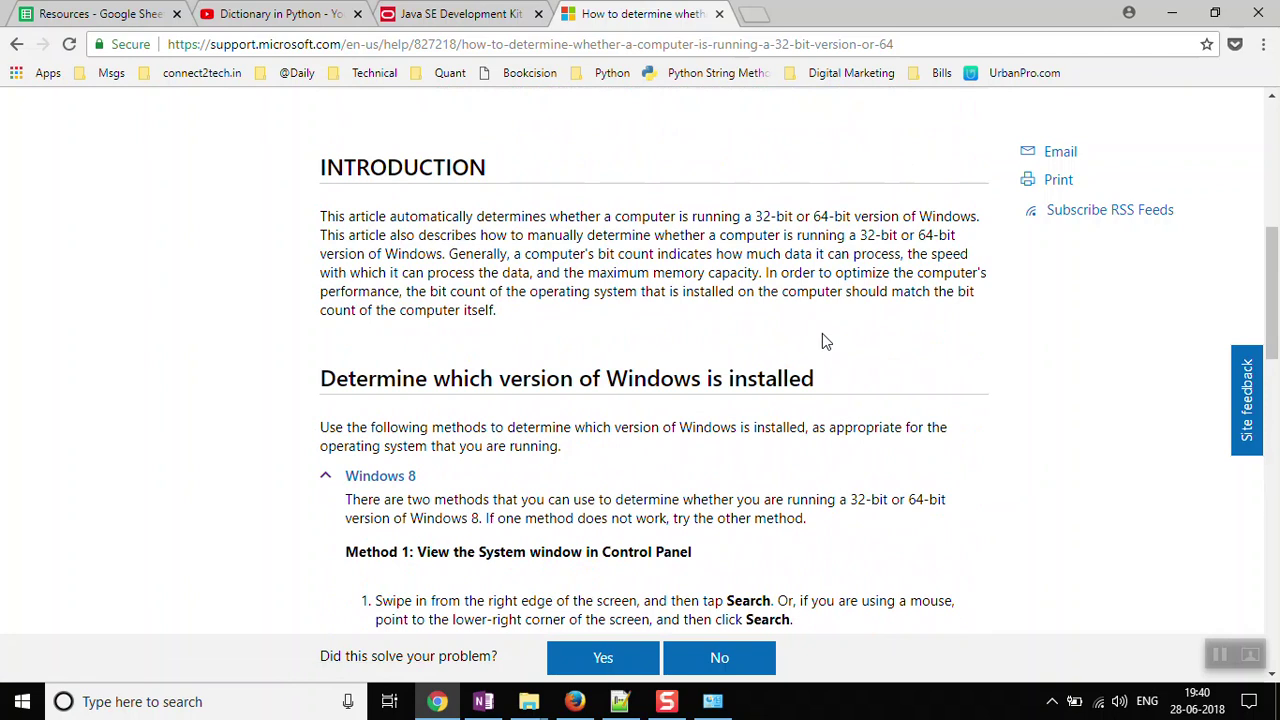
- Open a blank browser tab, then view the "Dictionary in Python" YouTube video's page down to its public comment field
left_click(430, 703)
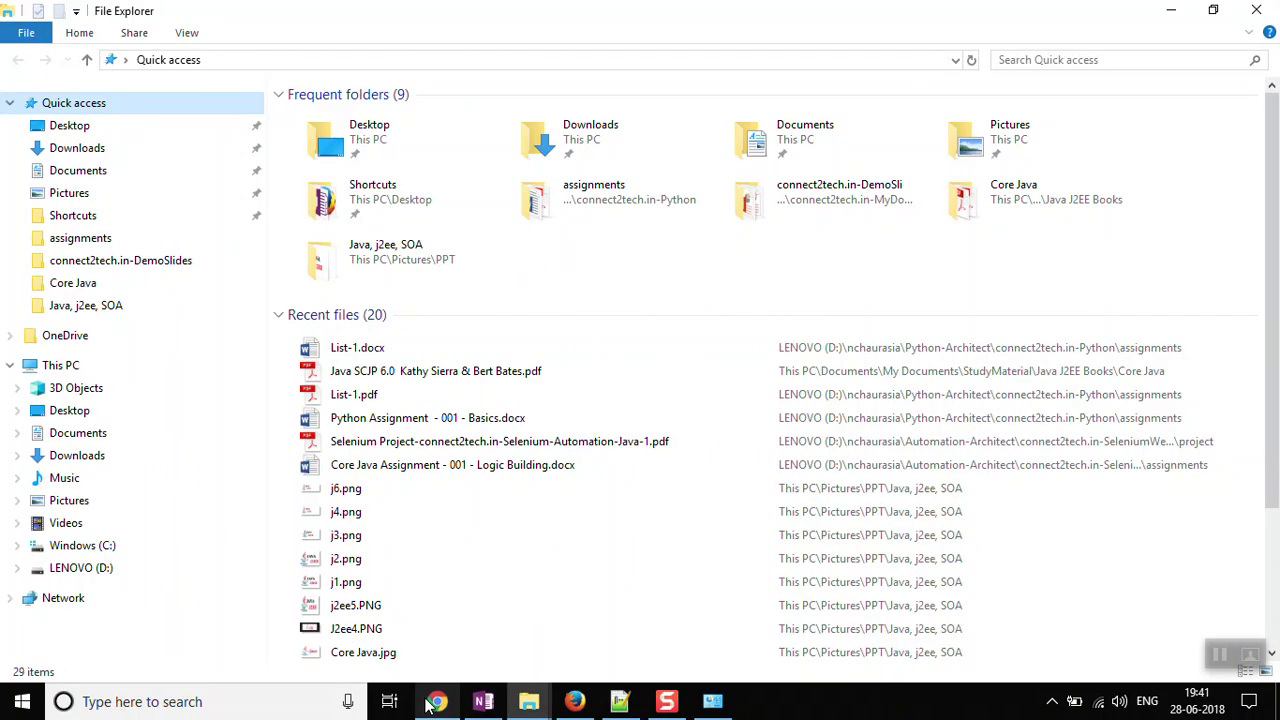
left_click(434, 702)
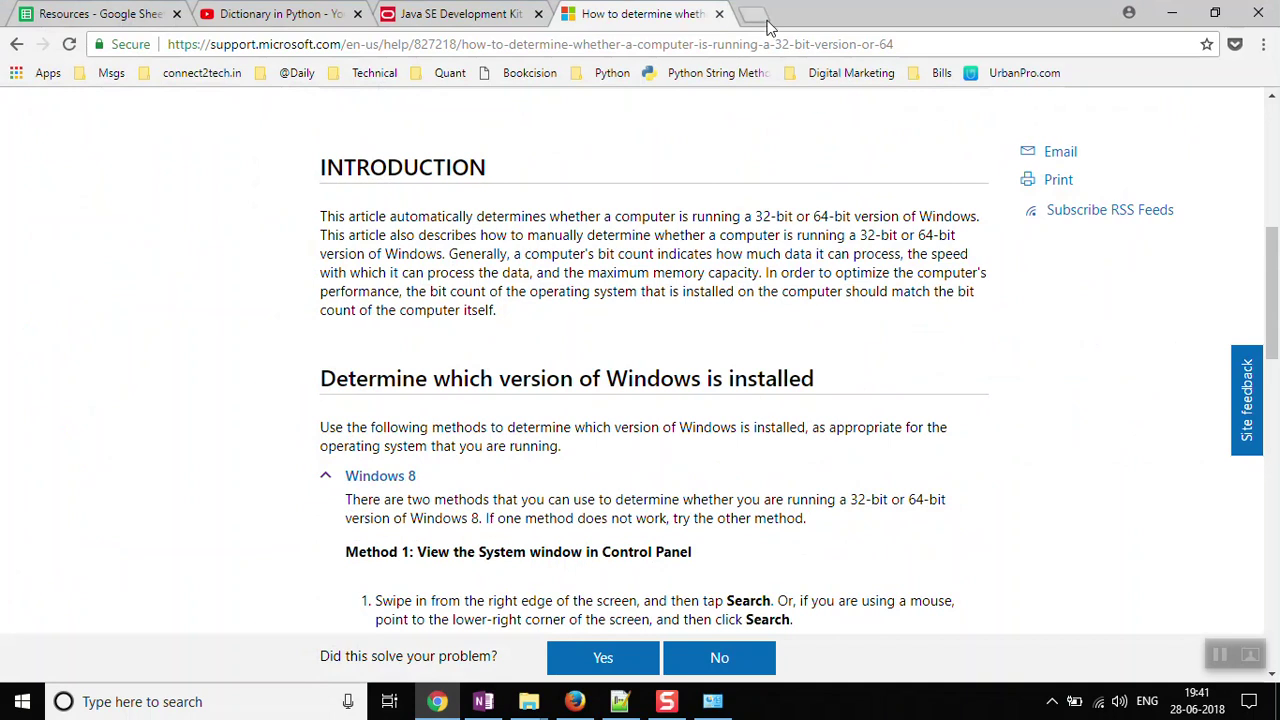
left_click(766, 24)
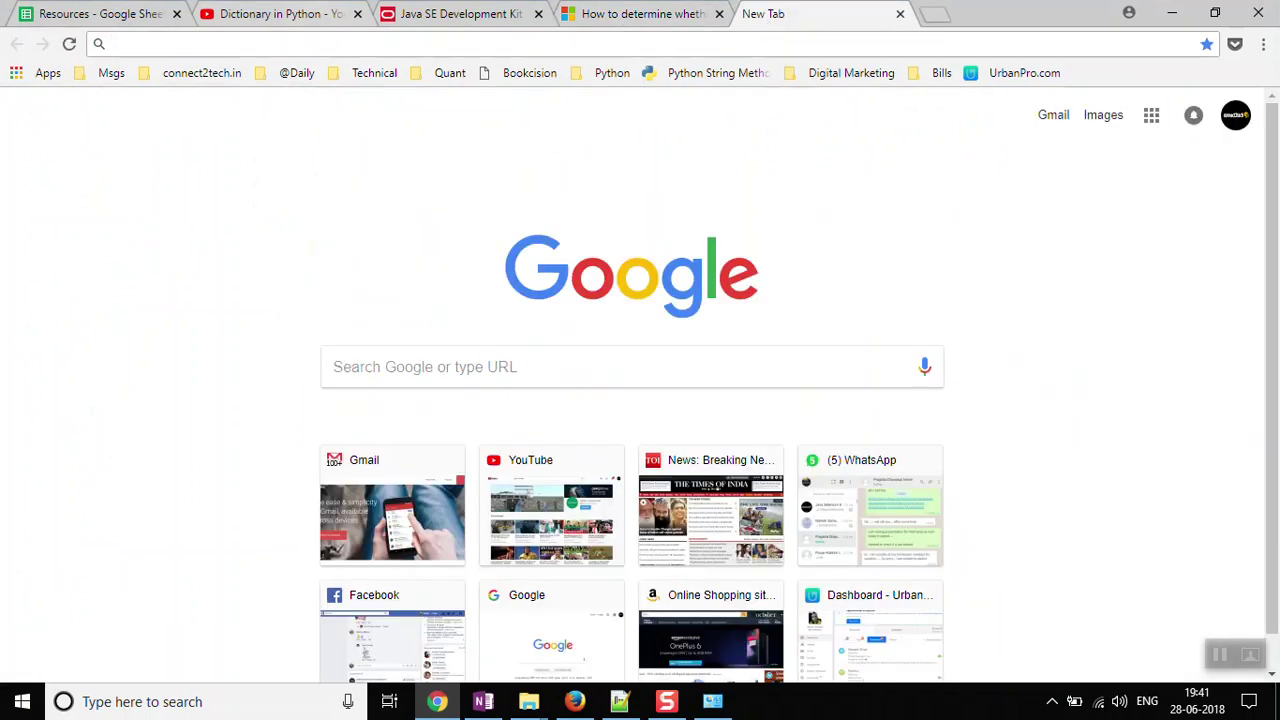
left_click(306, 18)
scroll(440, 350, "down", 2)
scroll(475, 243, "up", 1)
scroll(475, 243, "up", 1)
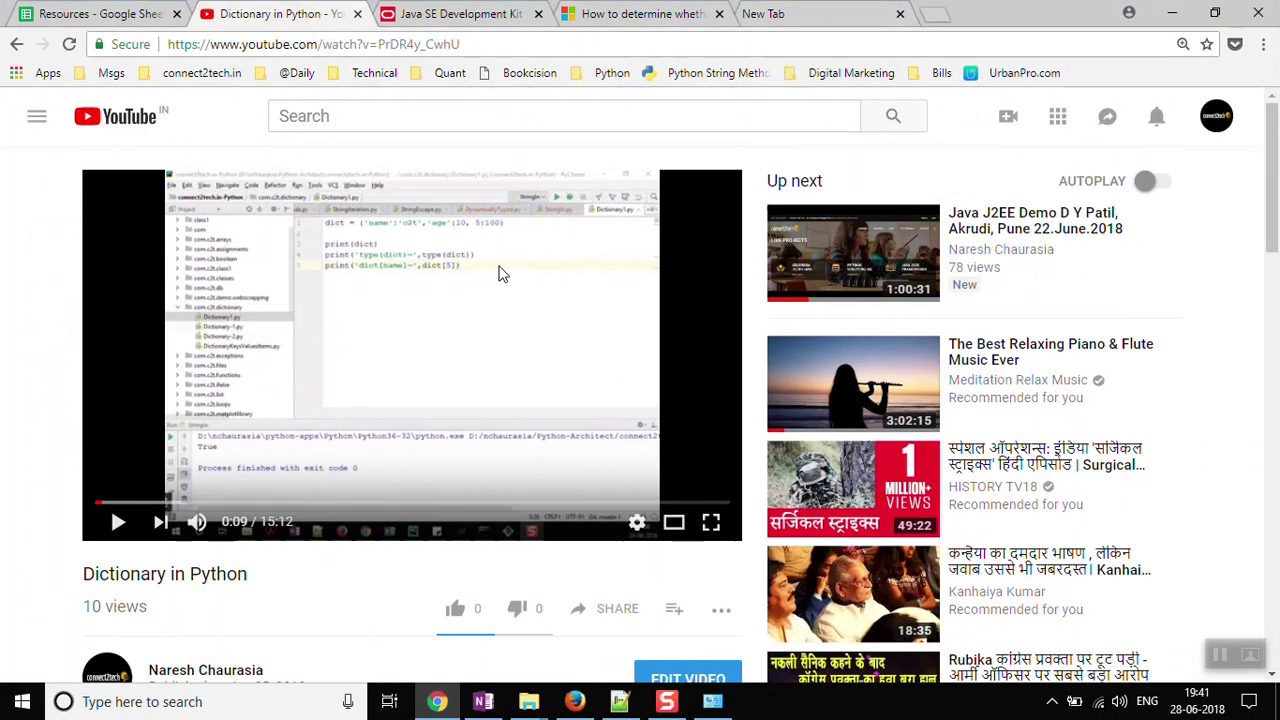
scroll(481, 395, "down", 2)
scroll(481, 395, "down", 2)
left_click(212, 505)
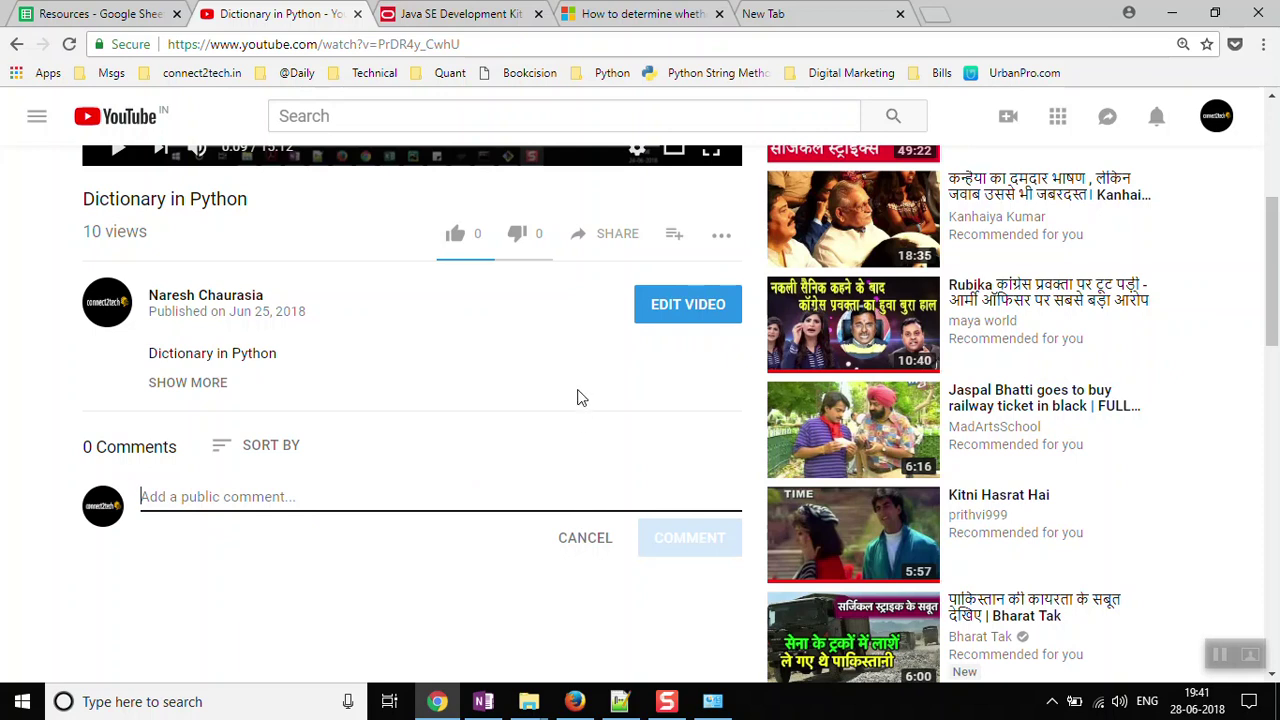
- Load the Java8 download URL from the Resources spreadsheet's Selenium Resources sheet in a new browser tab
left_click(117, 14)
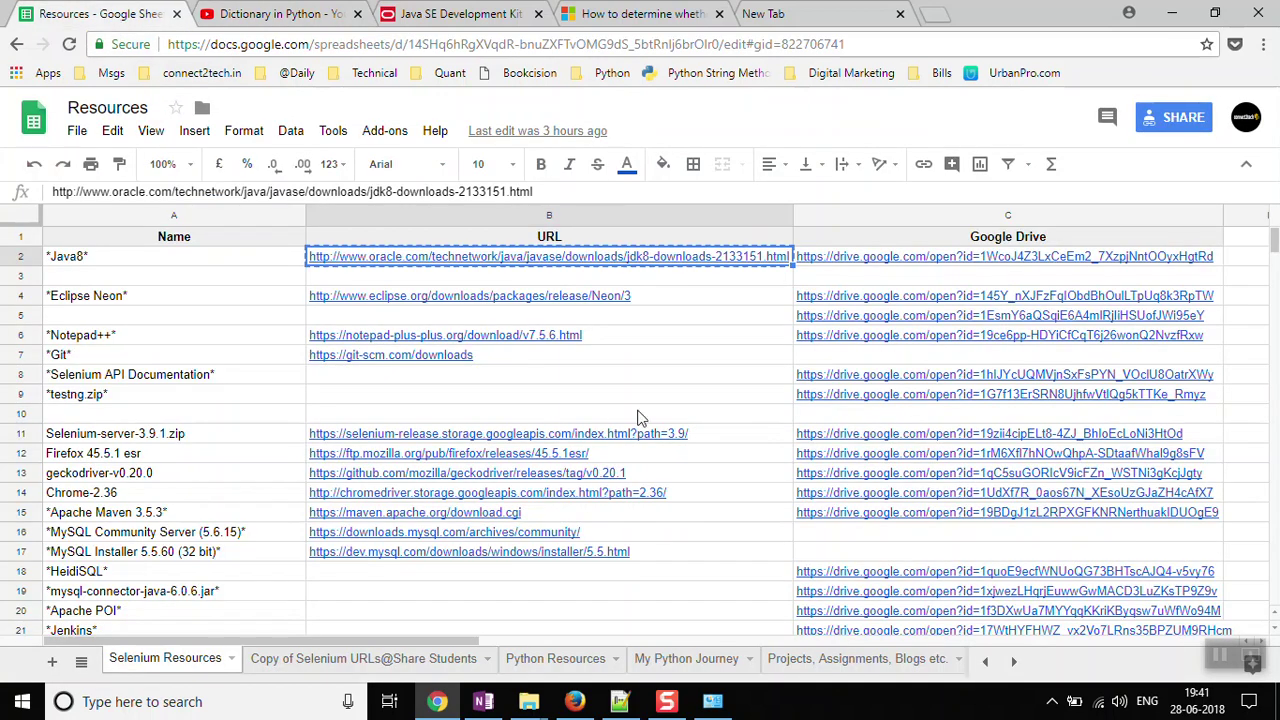
key("Left")
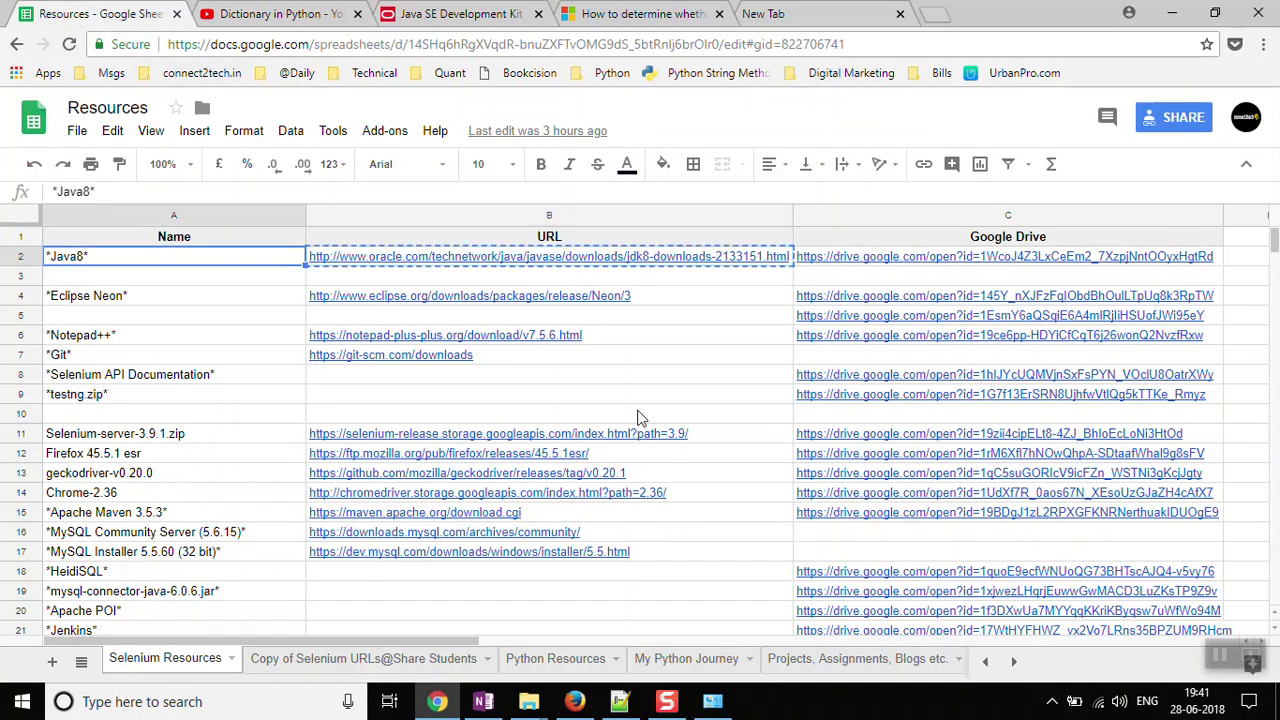
key("Right")
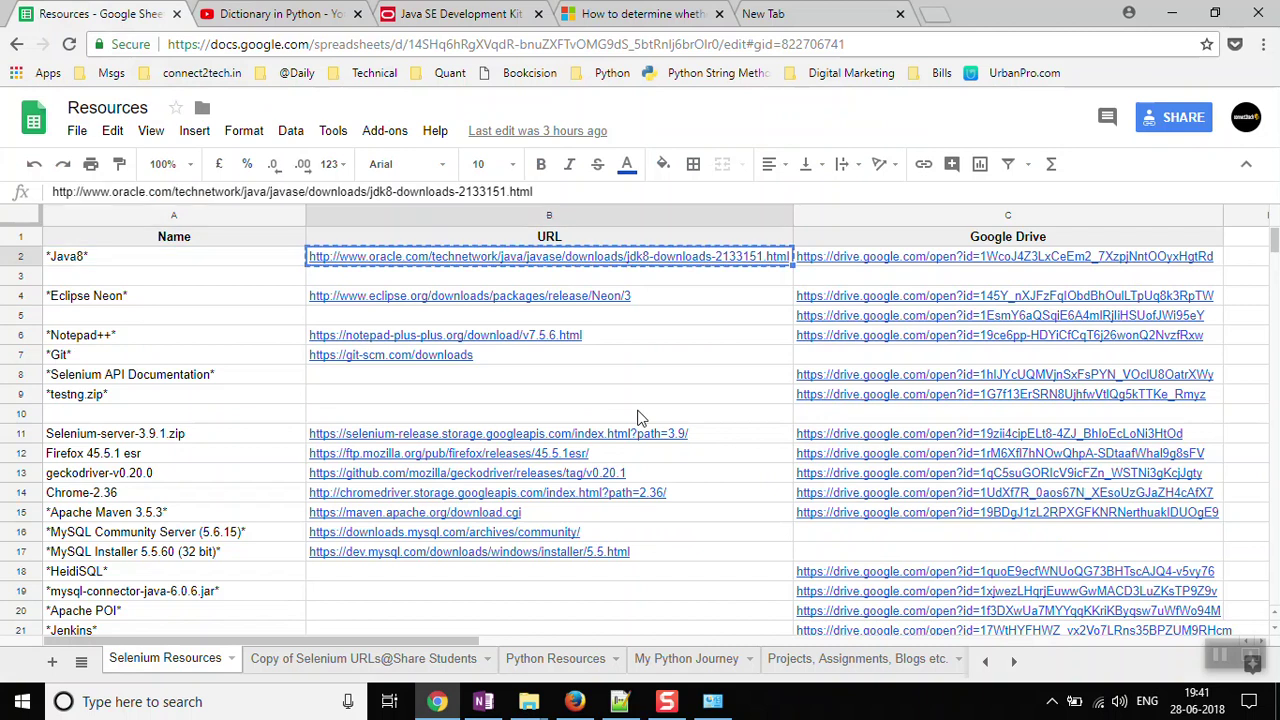
key("ctrl+t")
key("ctrl+v")
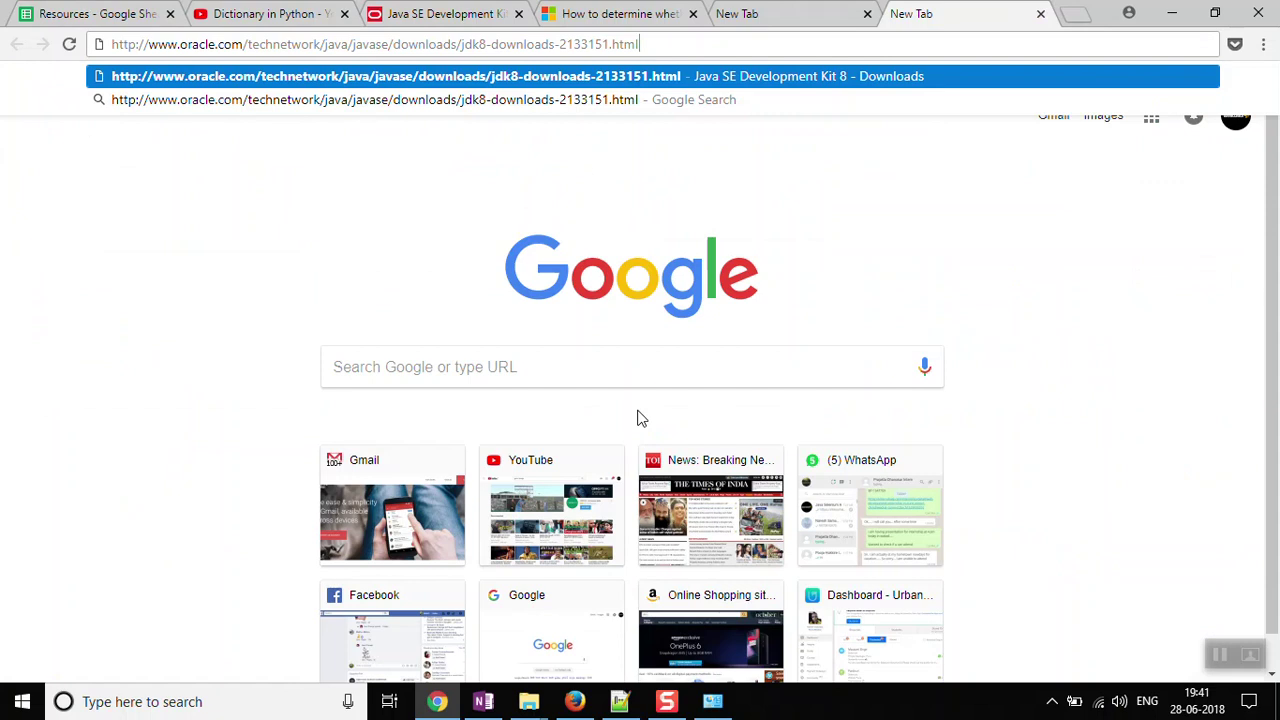
key("Return")
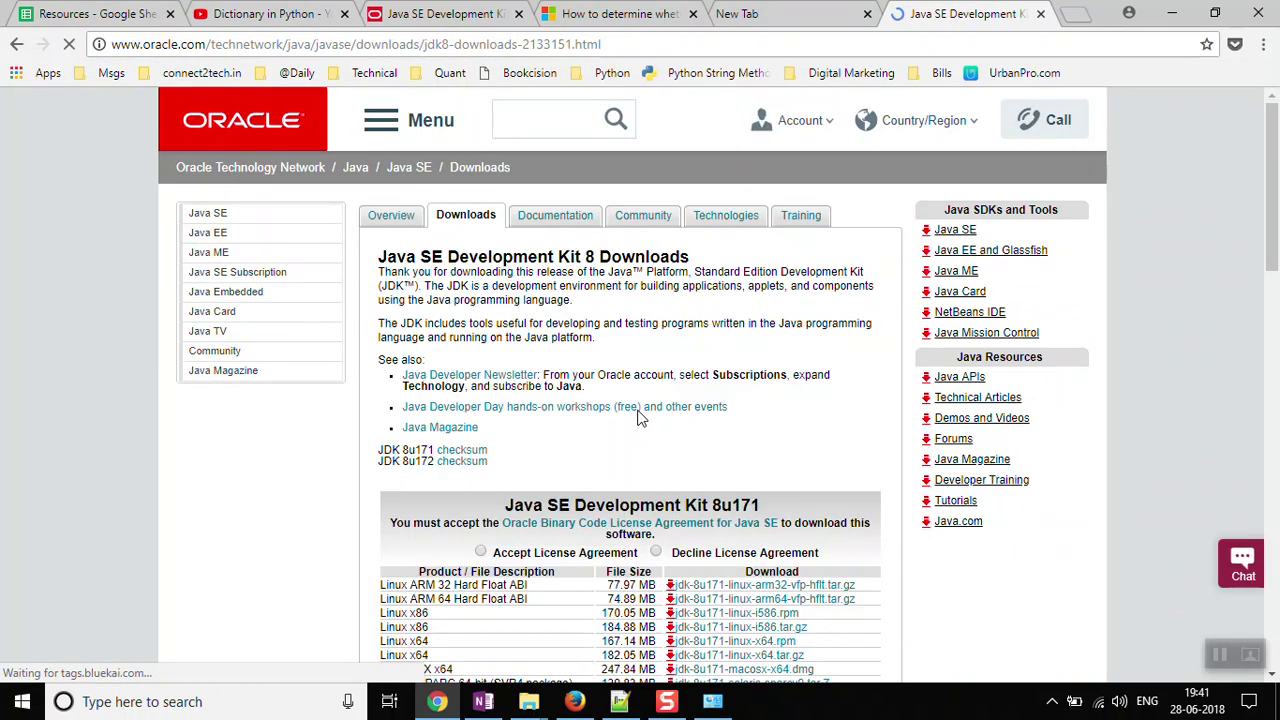
- Accept the license agreement for Java SE Development Kit 8u171
scroll(715, 399, "down", 4)
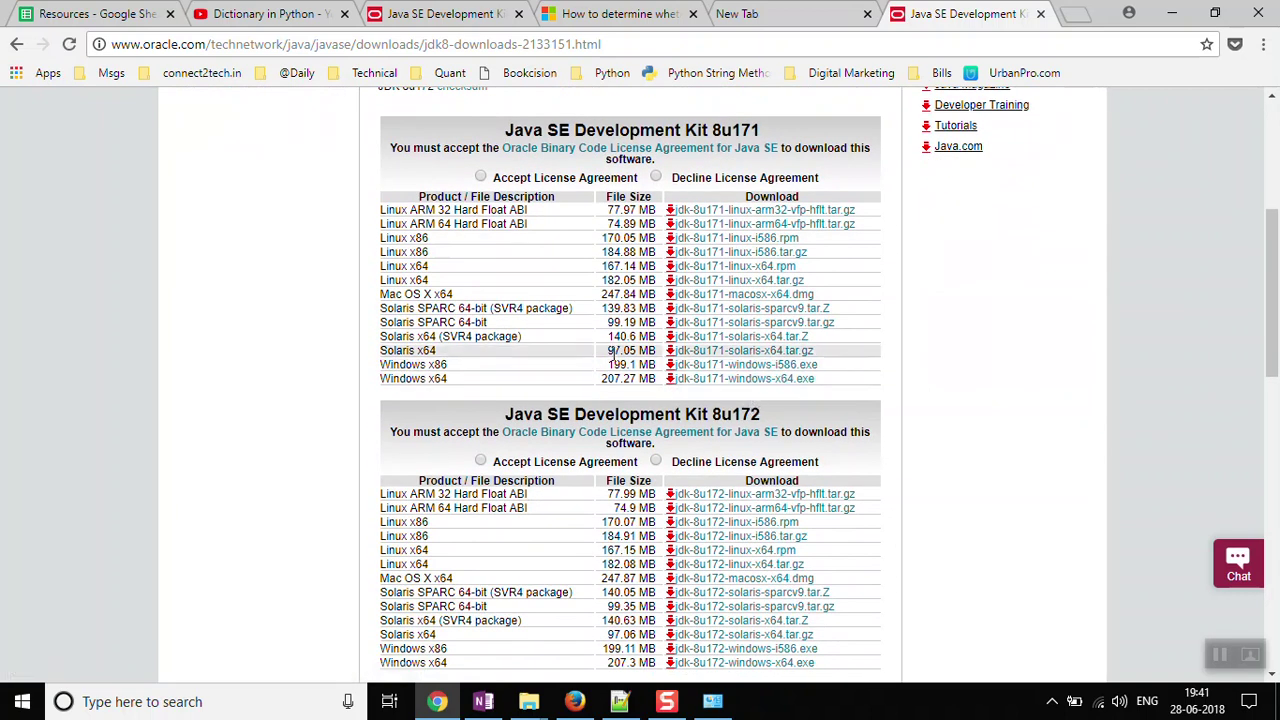
scroll(487, 193, "up", 2)
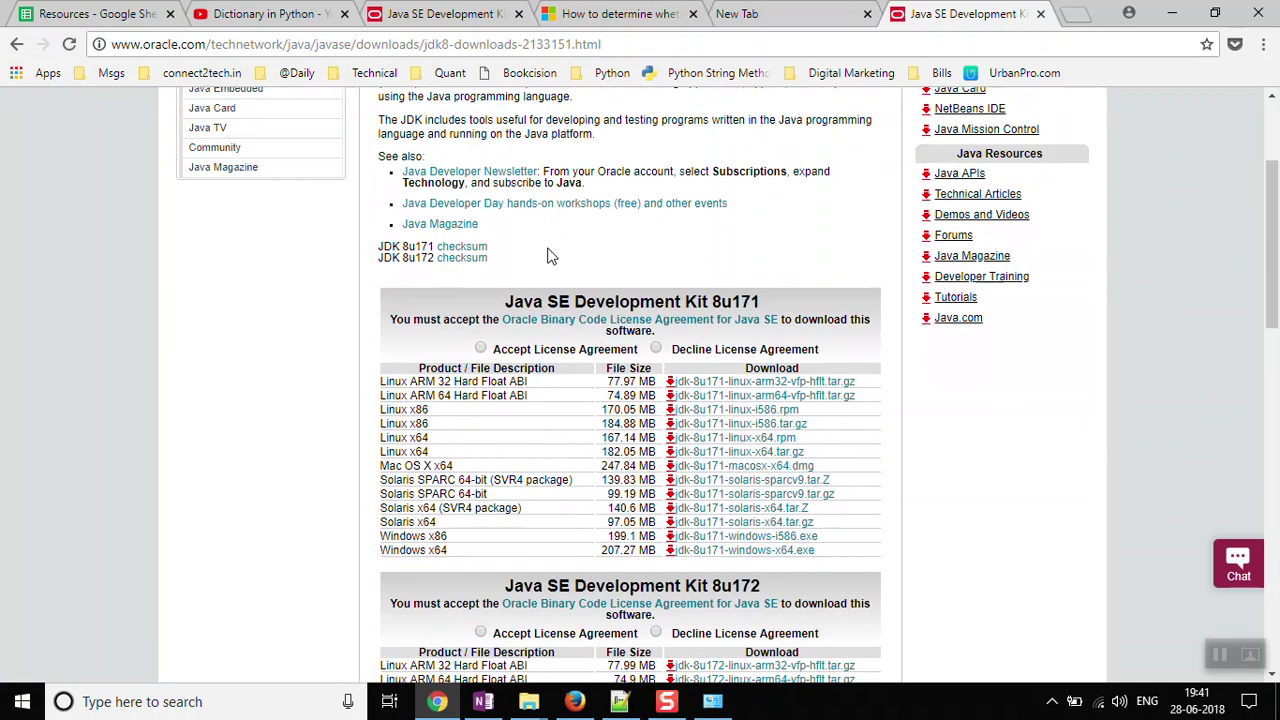
left_click_drag(503, 318, 782, 316)
scroll(735, 318, "down", 2)
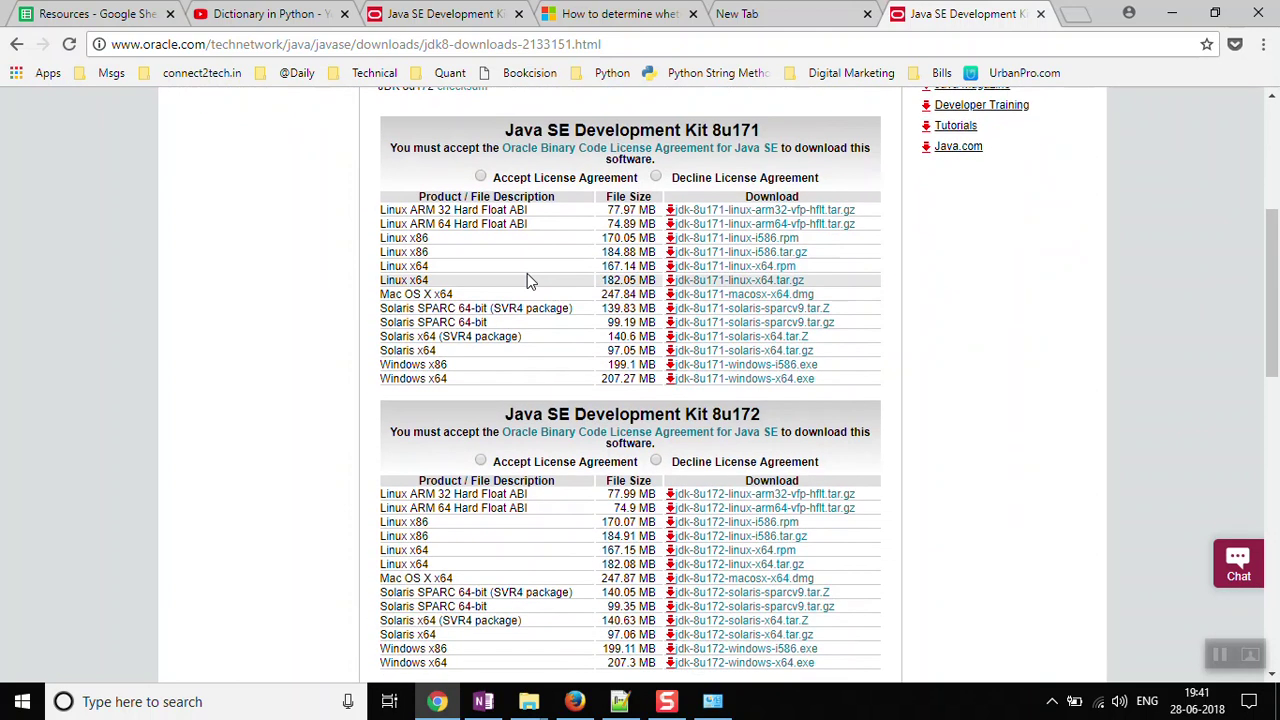
left_click(480, 178)
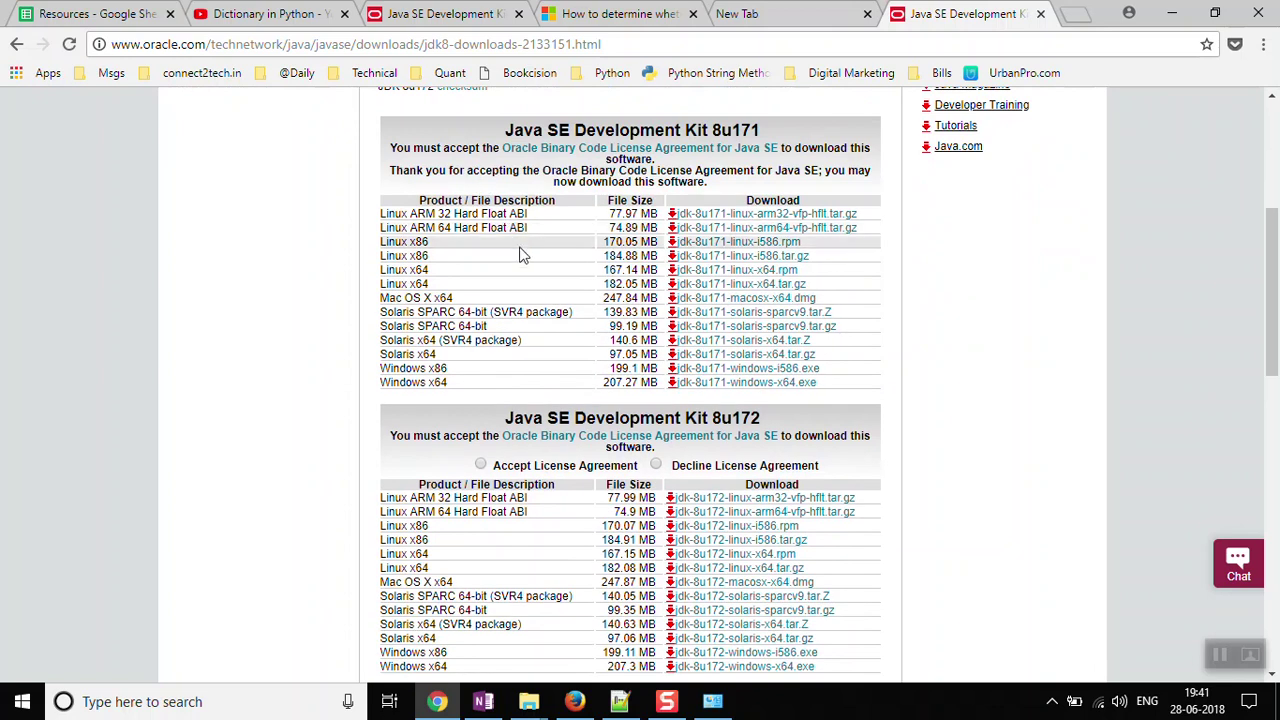
- Compare the Windows x64 and Windows x86 entries in the Java SE Development Kit 8u171 download table
scroll(716, 414, "down", 1)
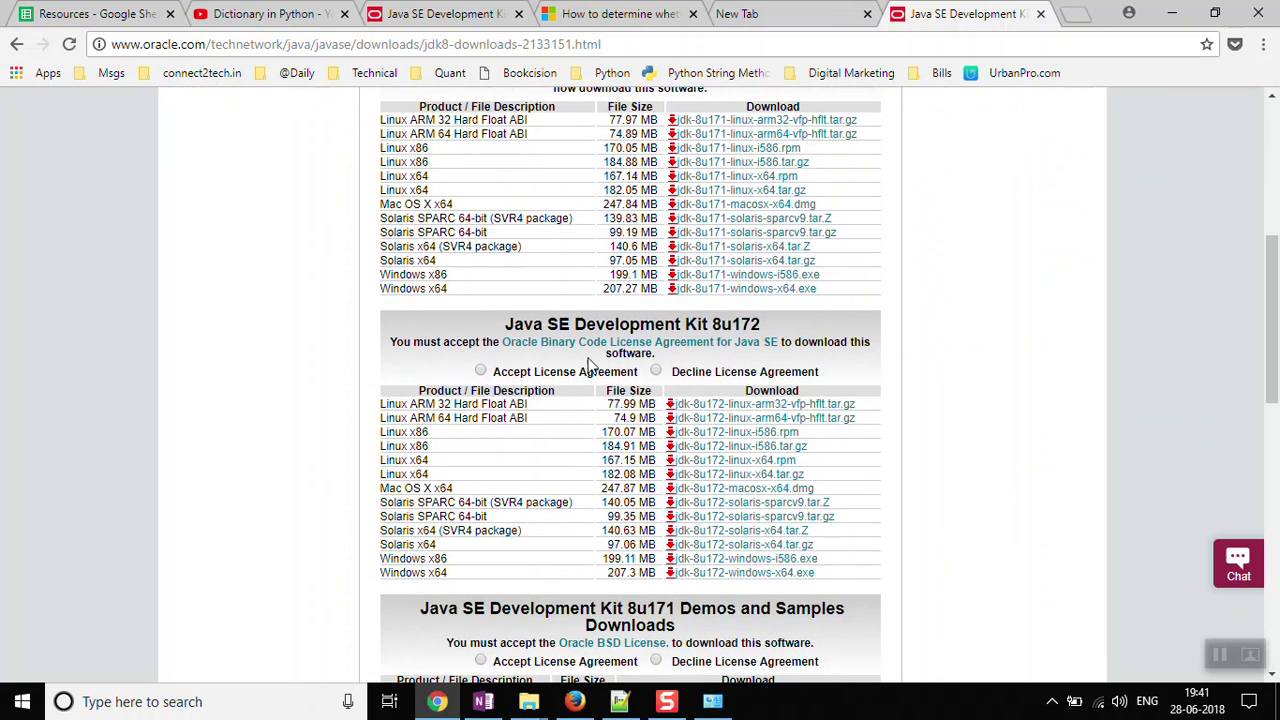
left_click_drag(381, 290, 442, 291)
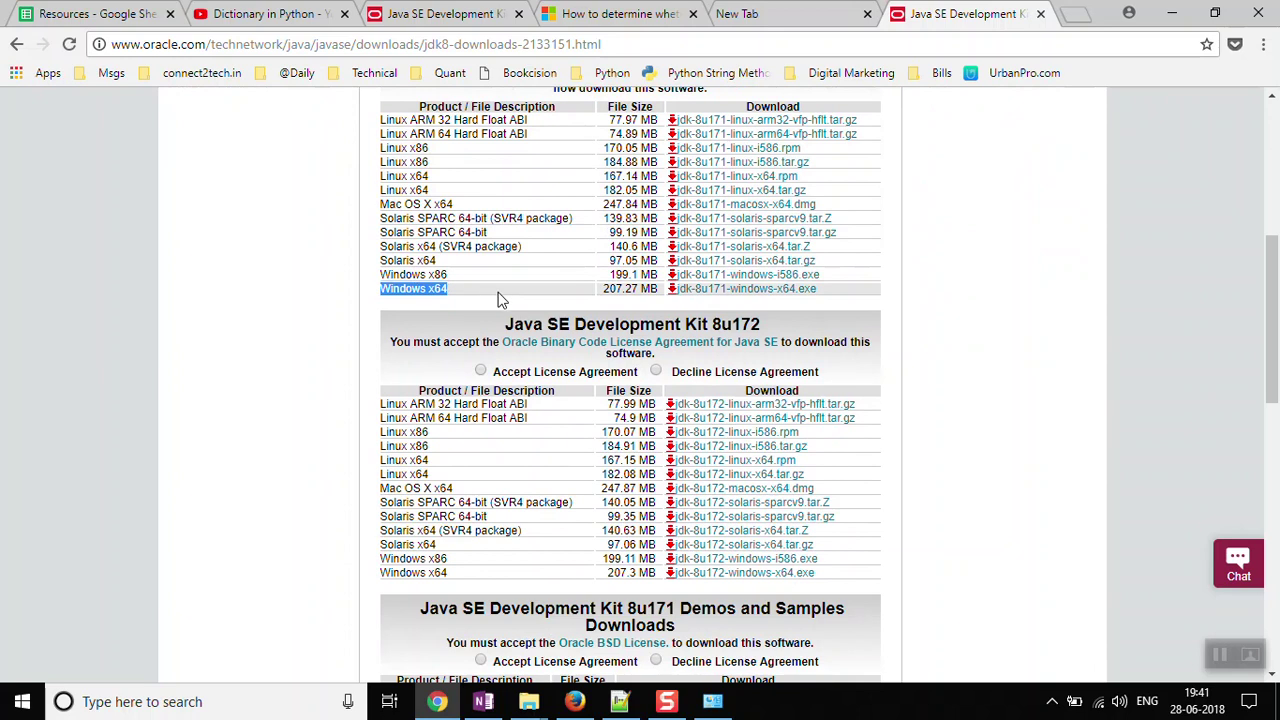
left_click_drag(489, 293, 452, 278)
left_click(436, 275)
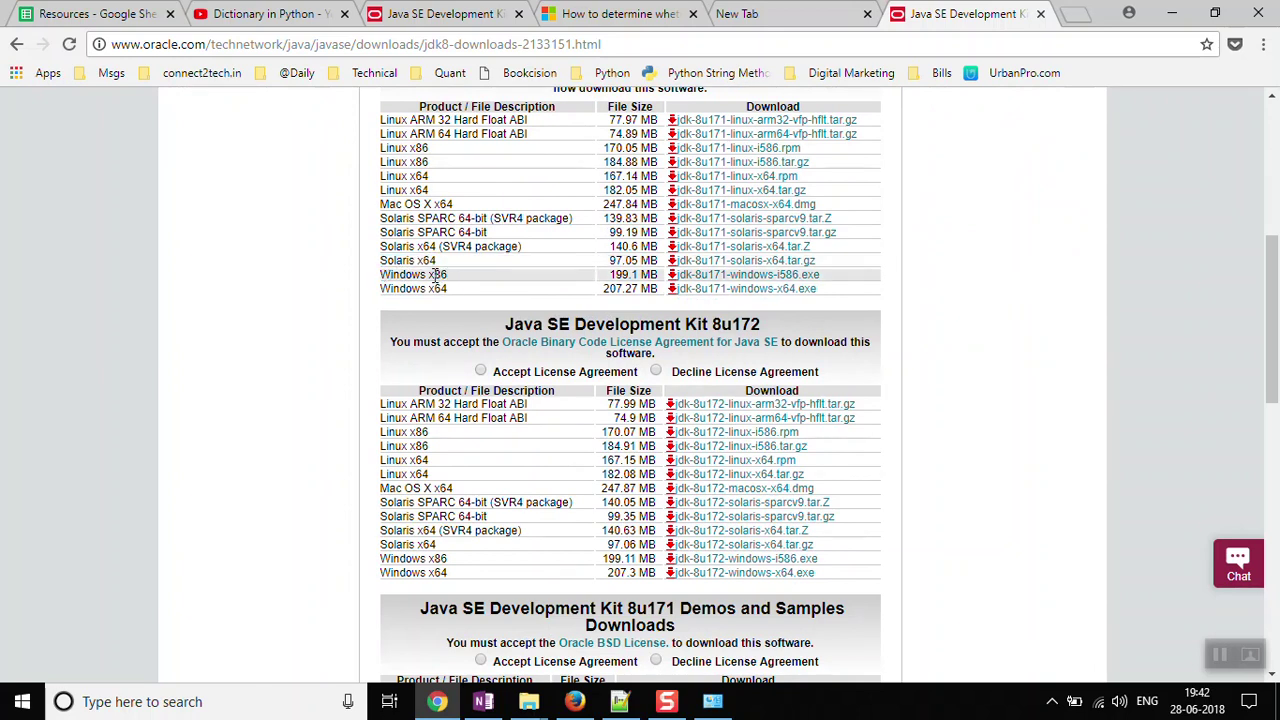
- Start downloading jdk-8u171-windows-x64.exe into the Downloads folder, and cancel the running download
left_click(767, 291)
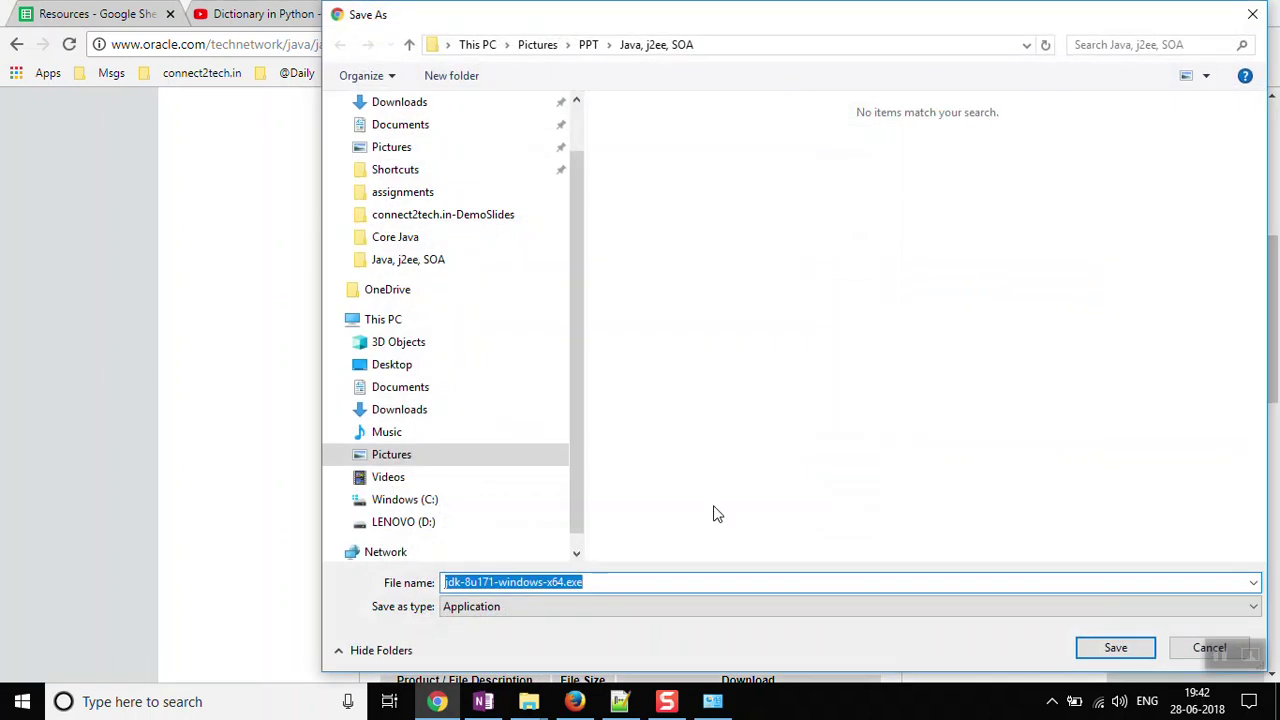
left_click_drag(575, 34, 390, 60)
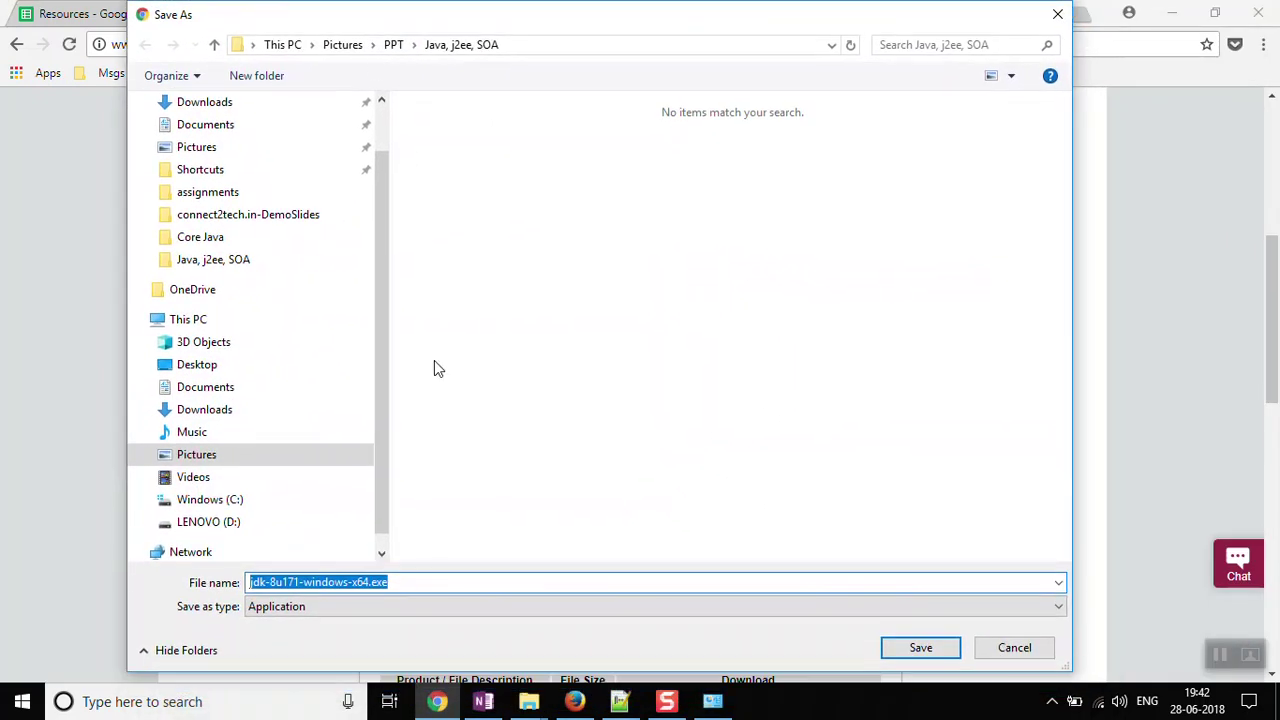
left_click(418, 585)
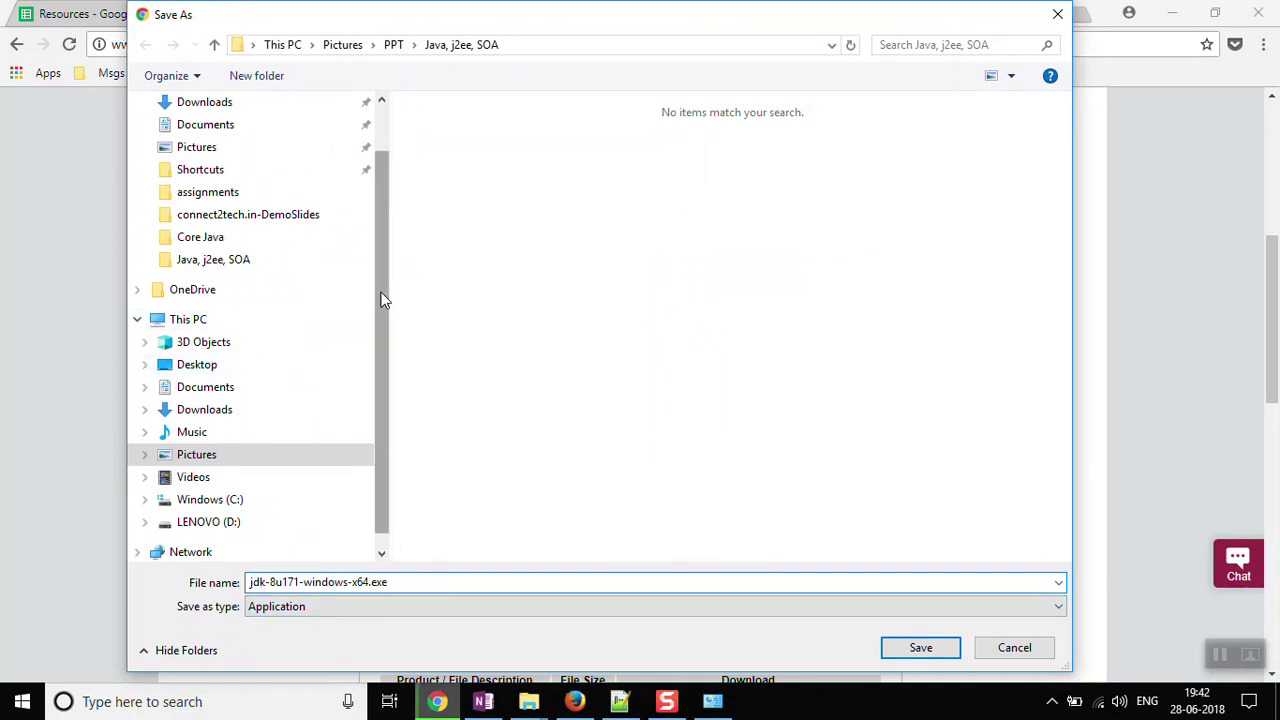
left_click_drag(383, 300, 383, 223)
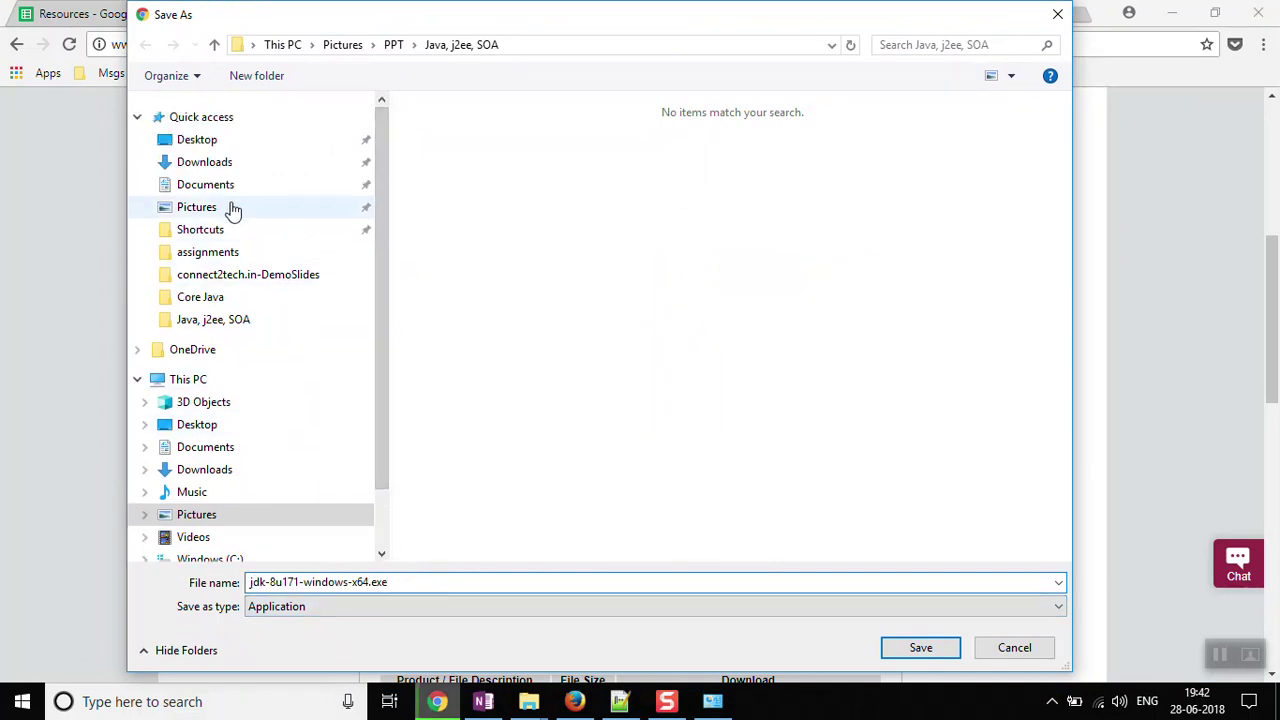
left_click(210, 167)
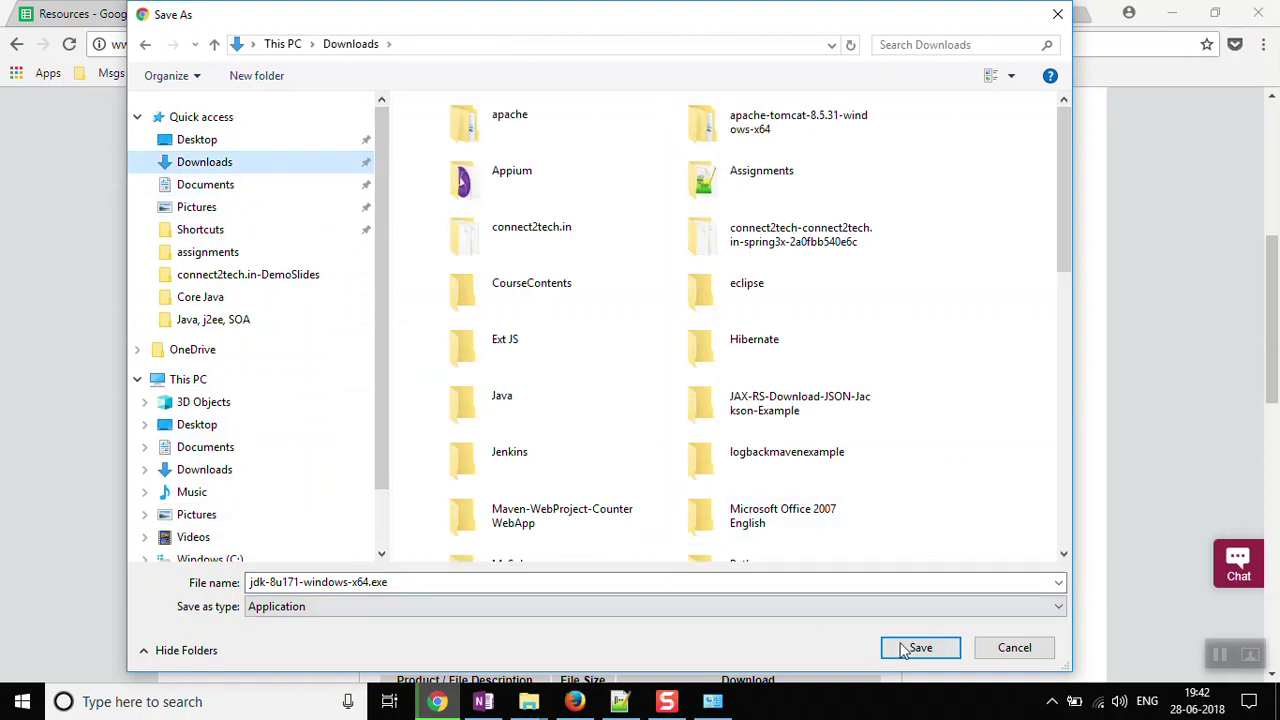
left_click(914, 647)
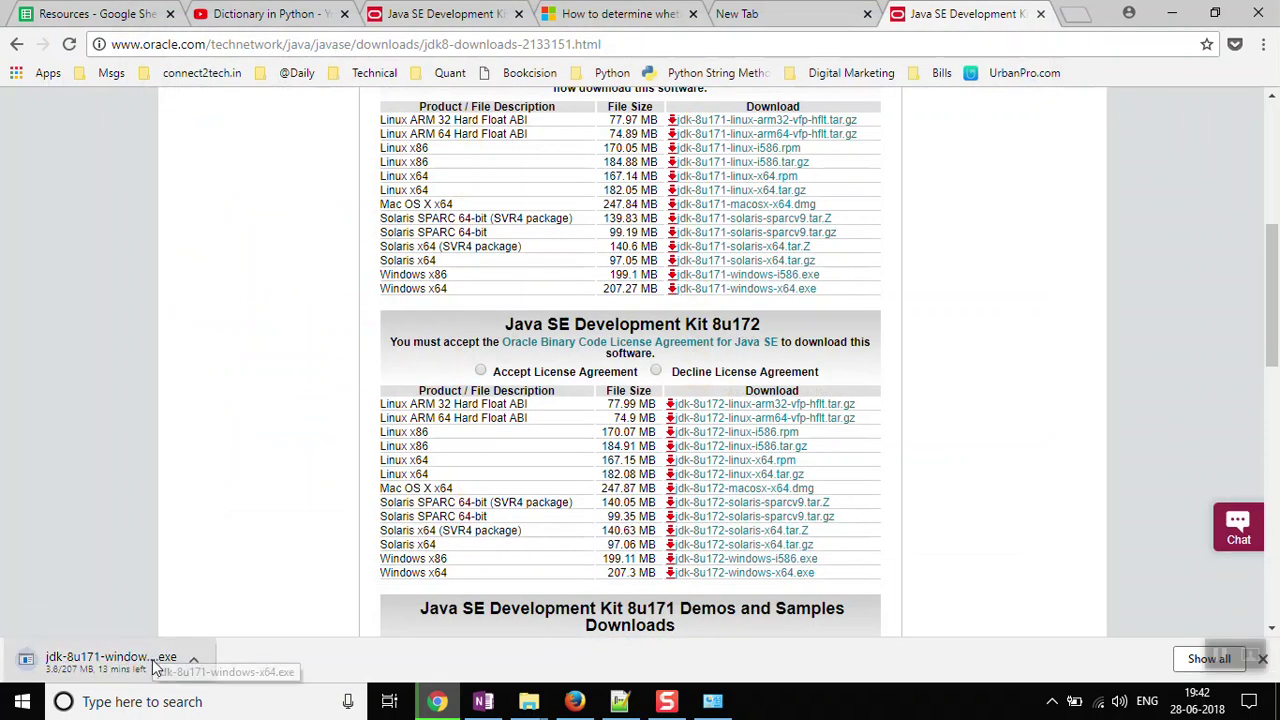
left_click(193, 658)
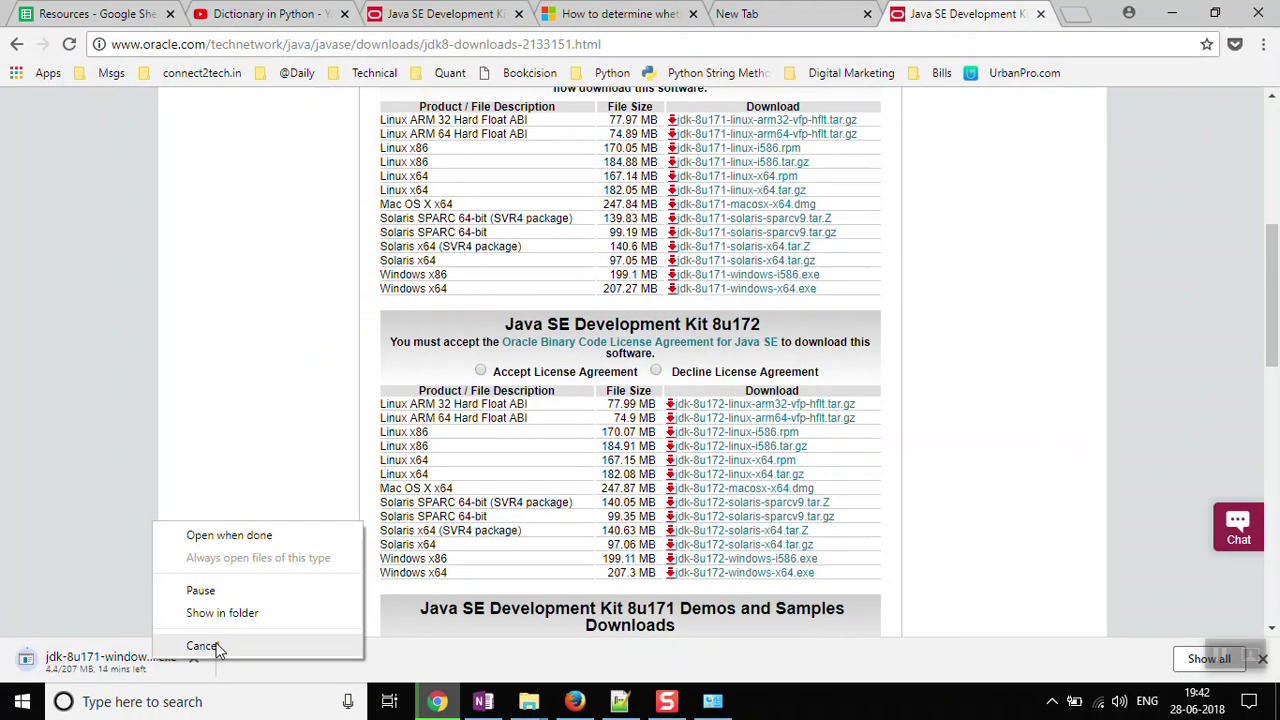
left_click(218, 650)
- Open the Java folder inside Downloads in File Explorer and examine the x64 and i586 JDK 8u171 installers stored there
key("super+e")
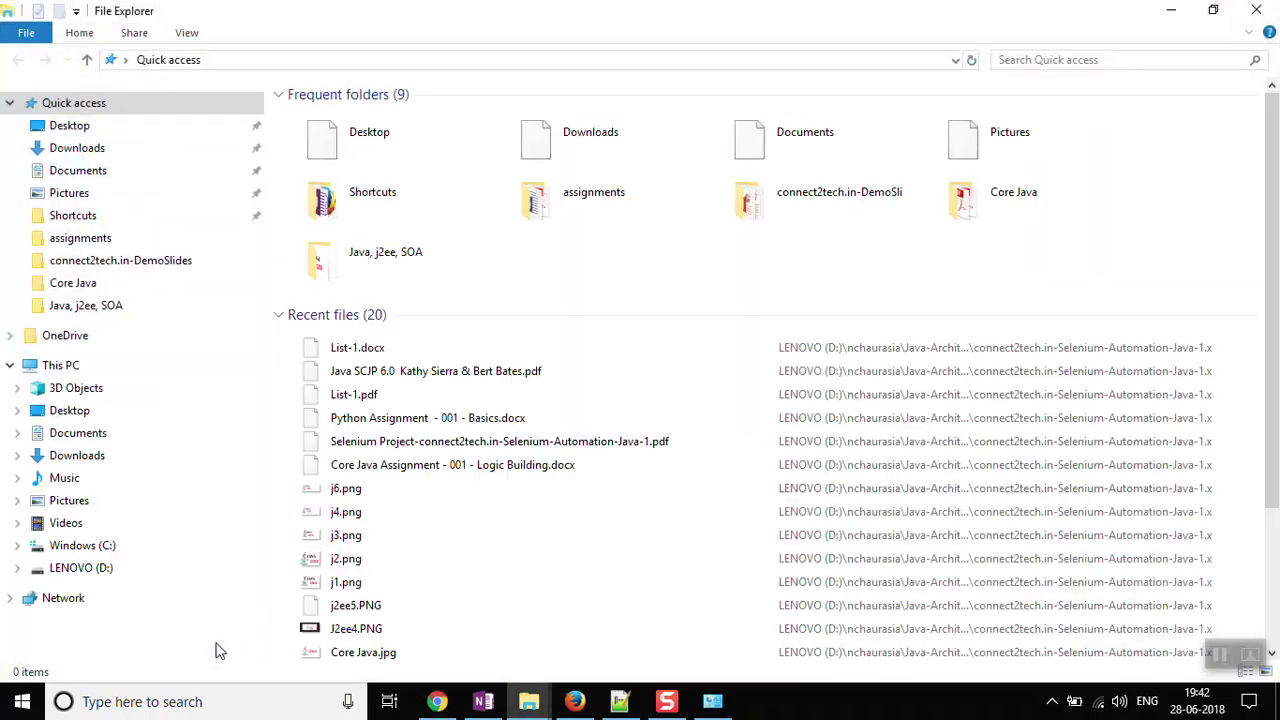
left_click(86, 148)
key("j")
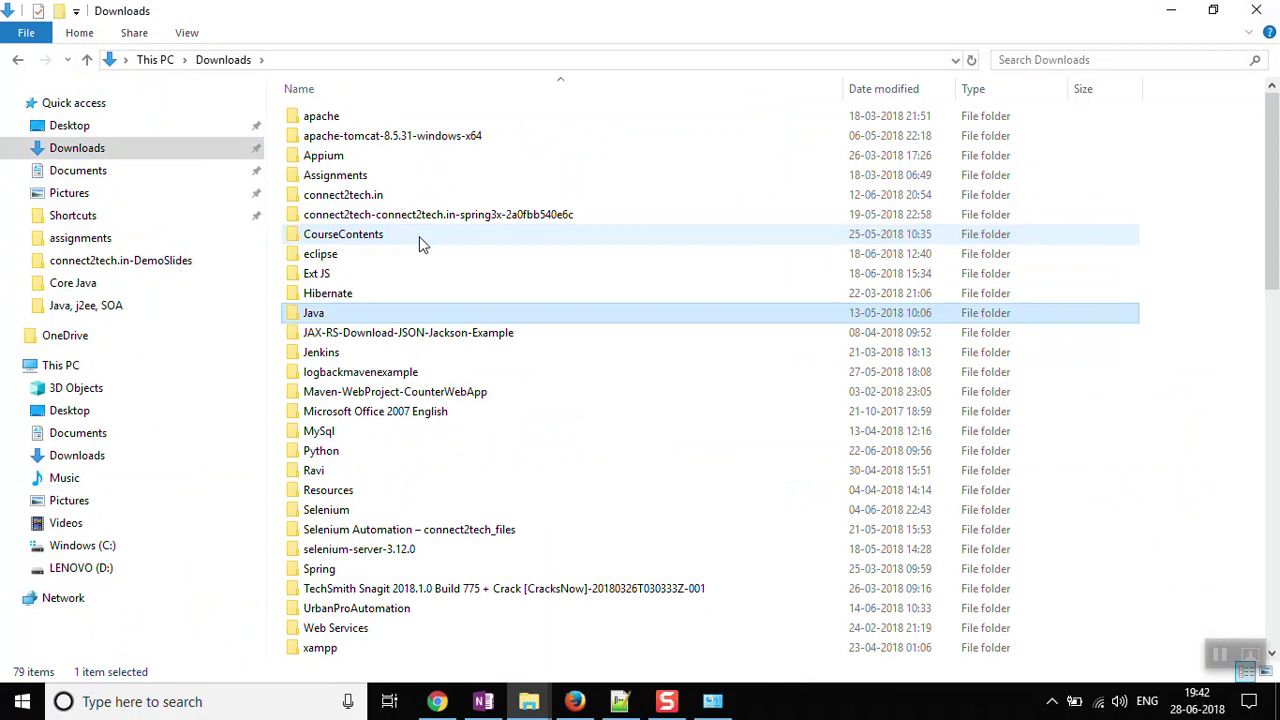
key("Return")
left_click_drag(451, 204, 309, 63)
left_click(490, 297)
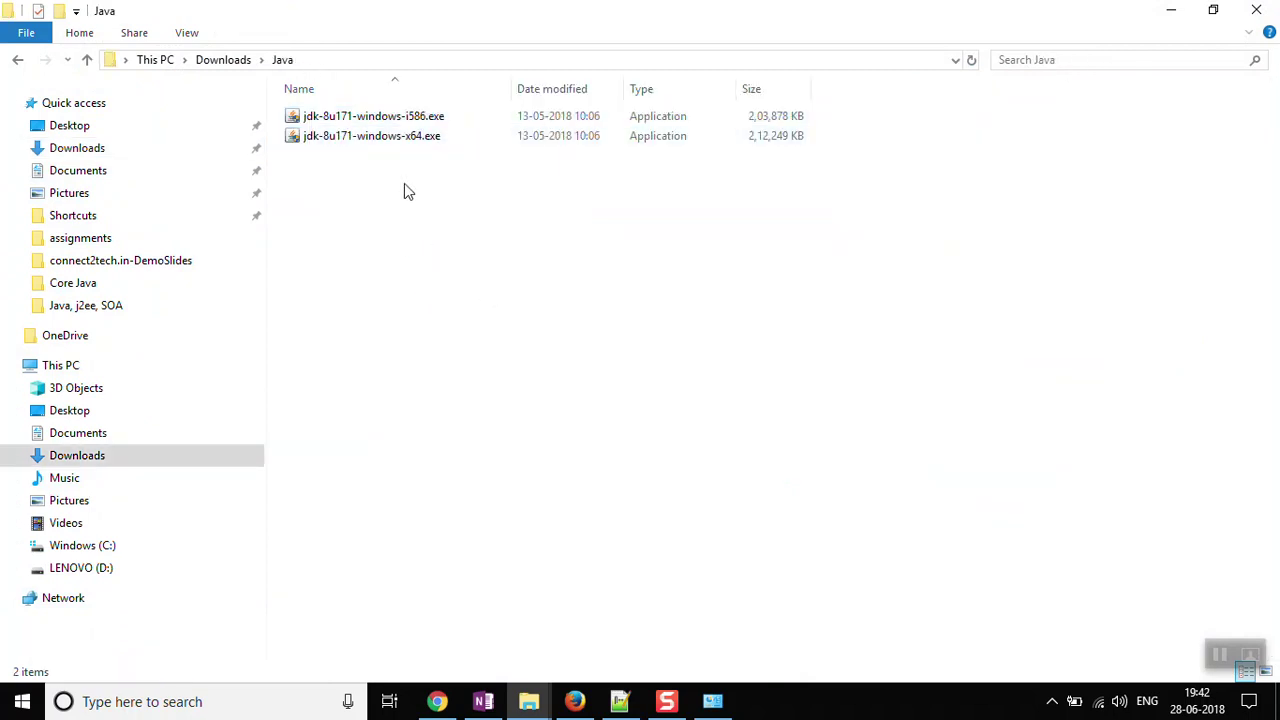
left_click(400, 139)
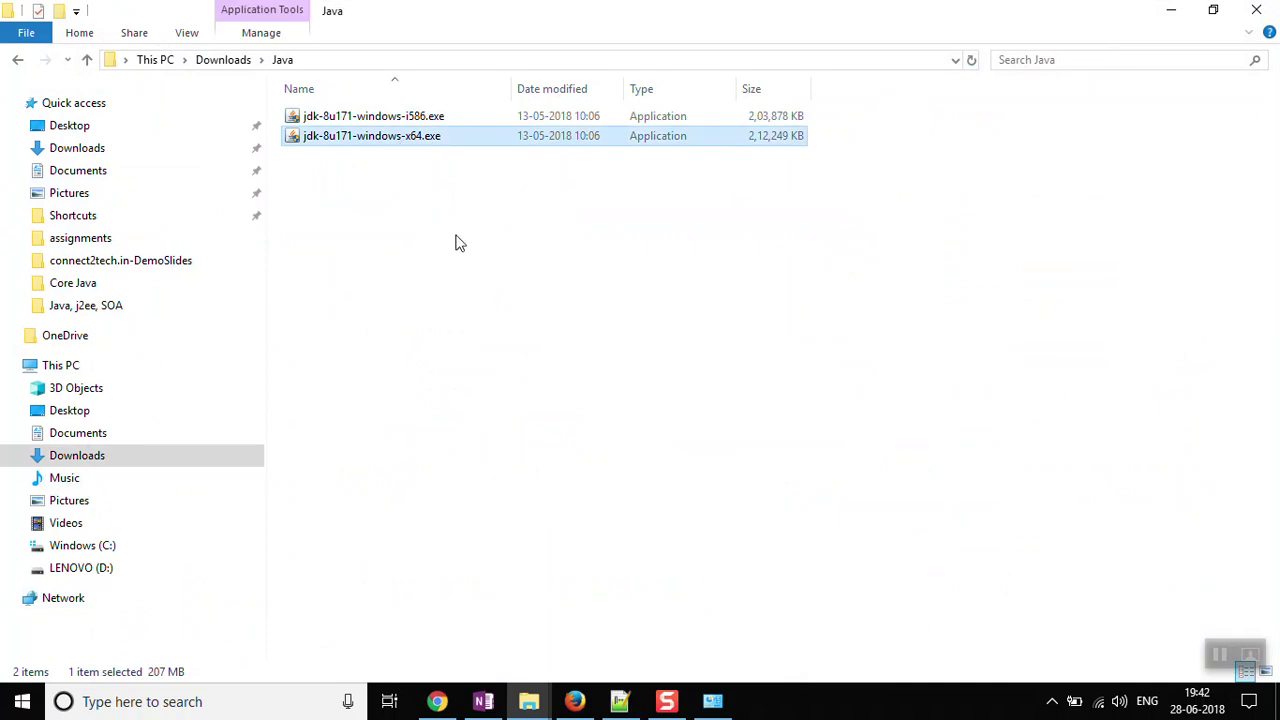
left_click(405, 117)
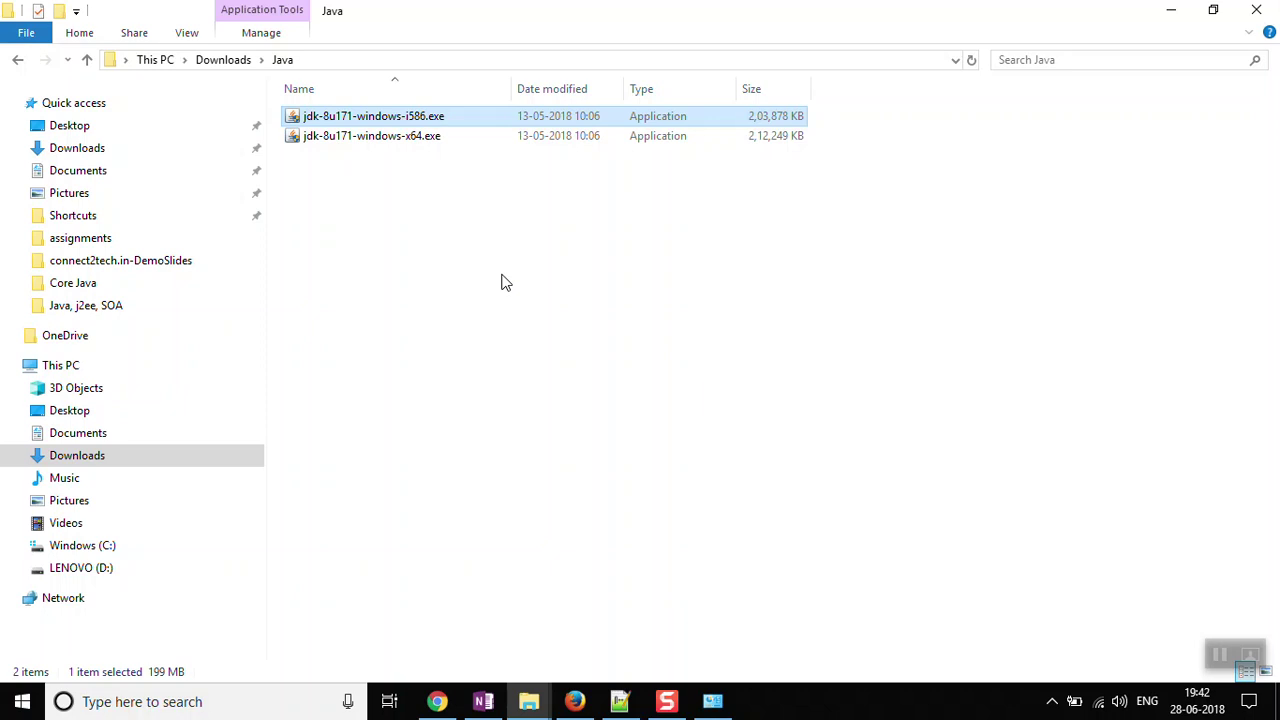
- Return to the browser and load the Eclipse Neon URL from the Resources spreadsheet in a new tab
key("alt+Tab")
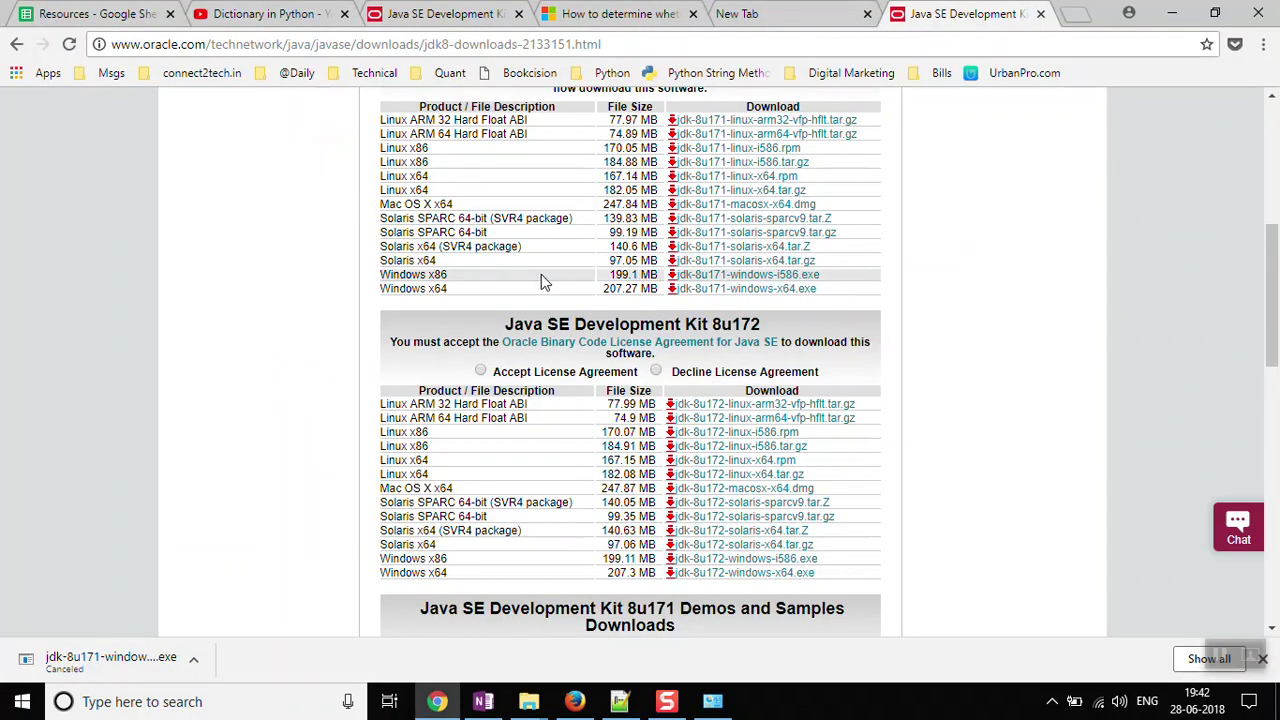
left_click(128, 18)
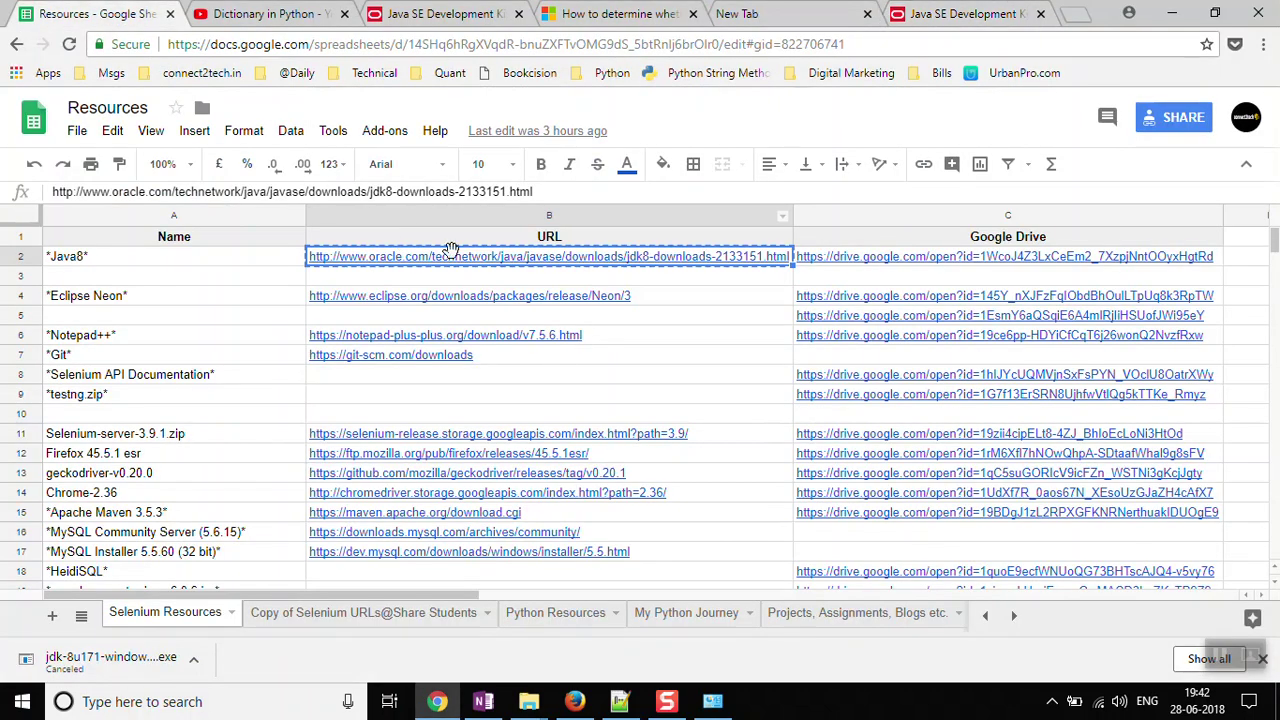
left_click(275, 300)
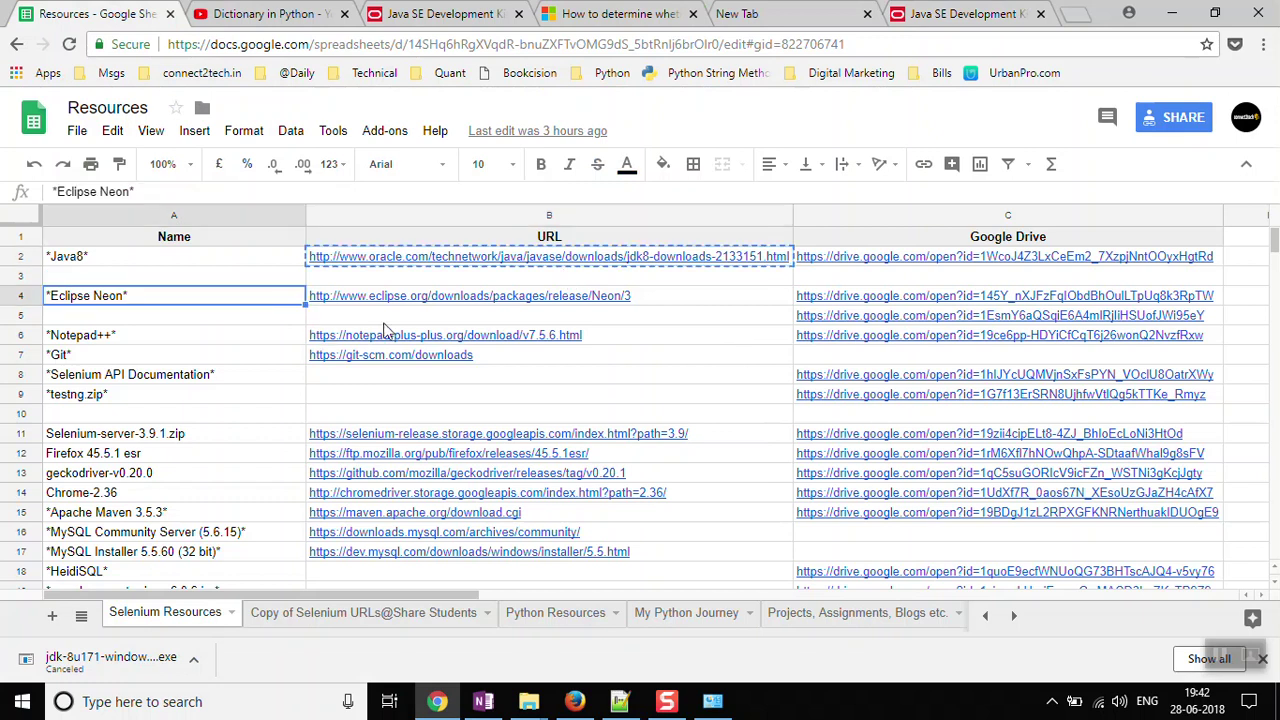
key("Right")
key("ctrl+c")
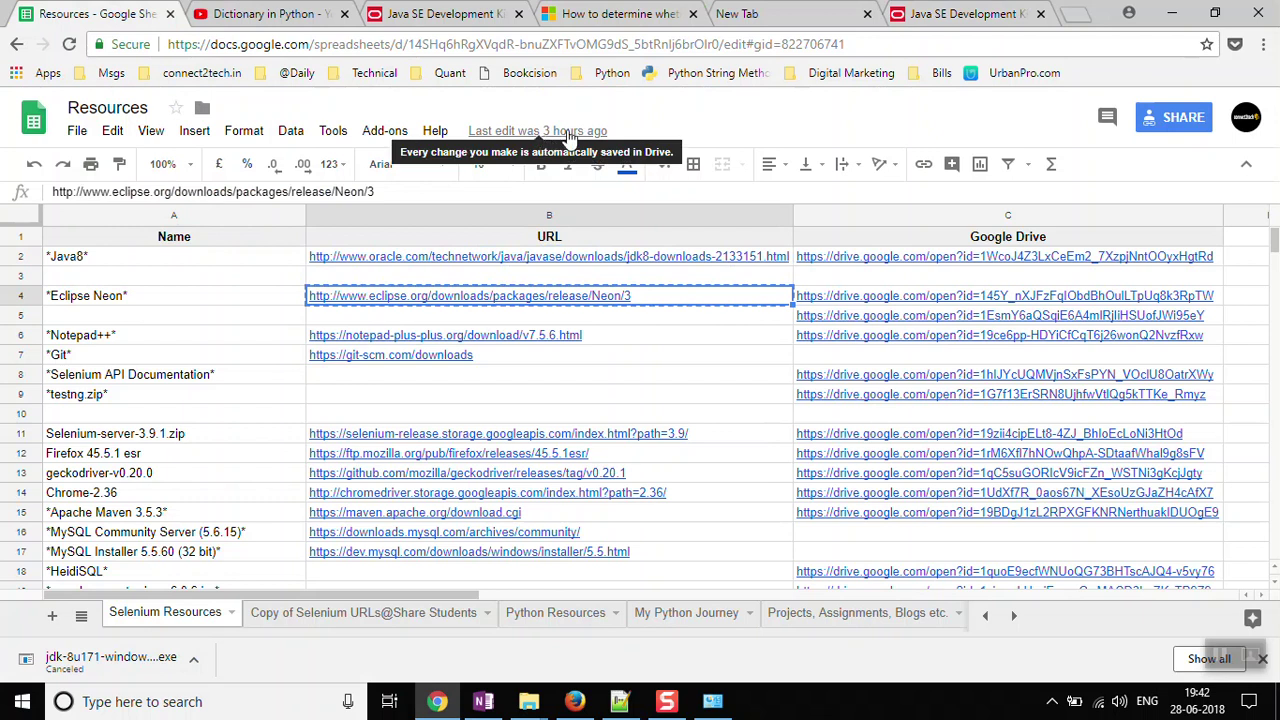
left_click(1072, 18)
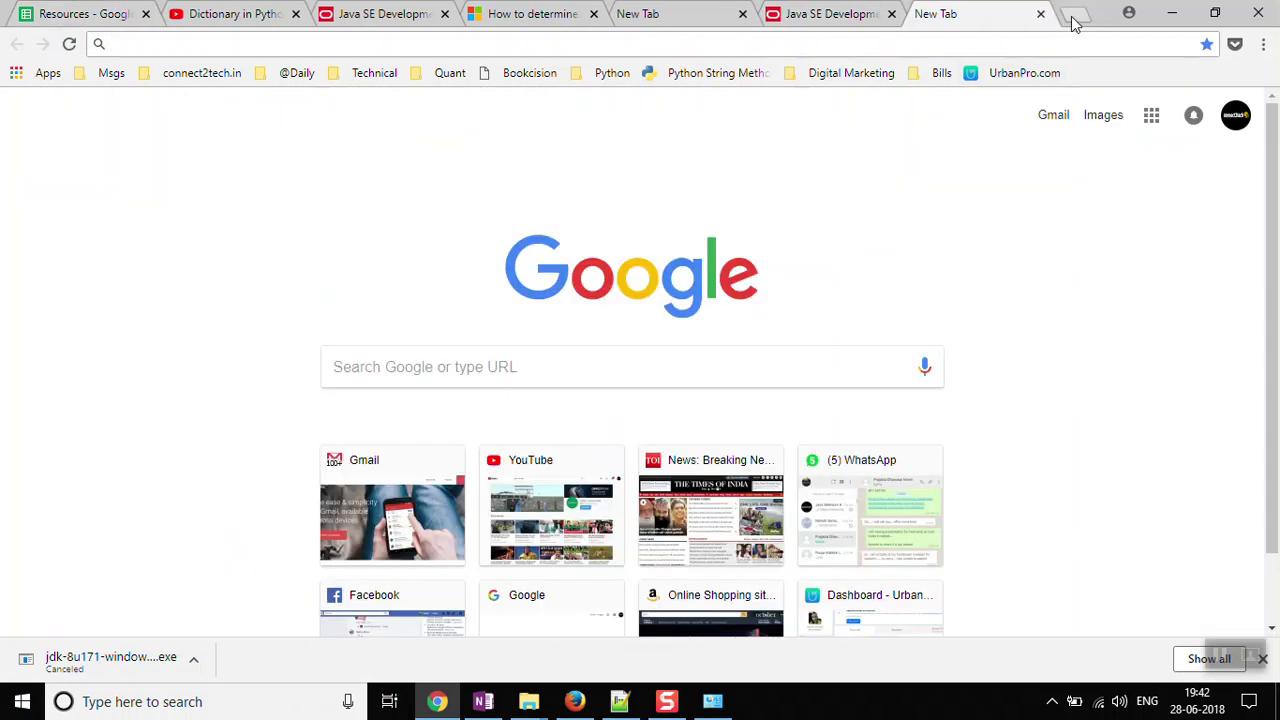
key("ctrl+v")
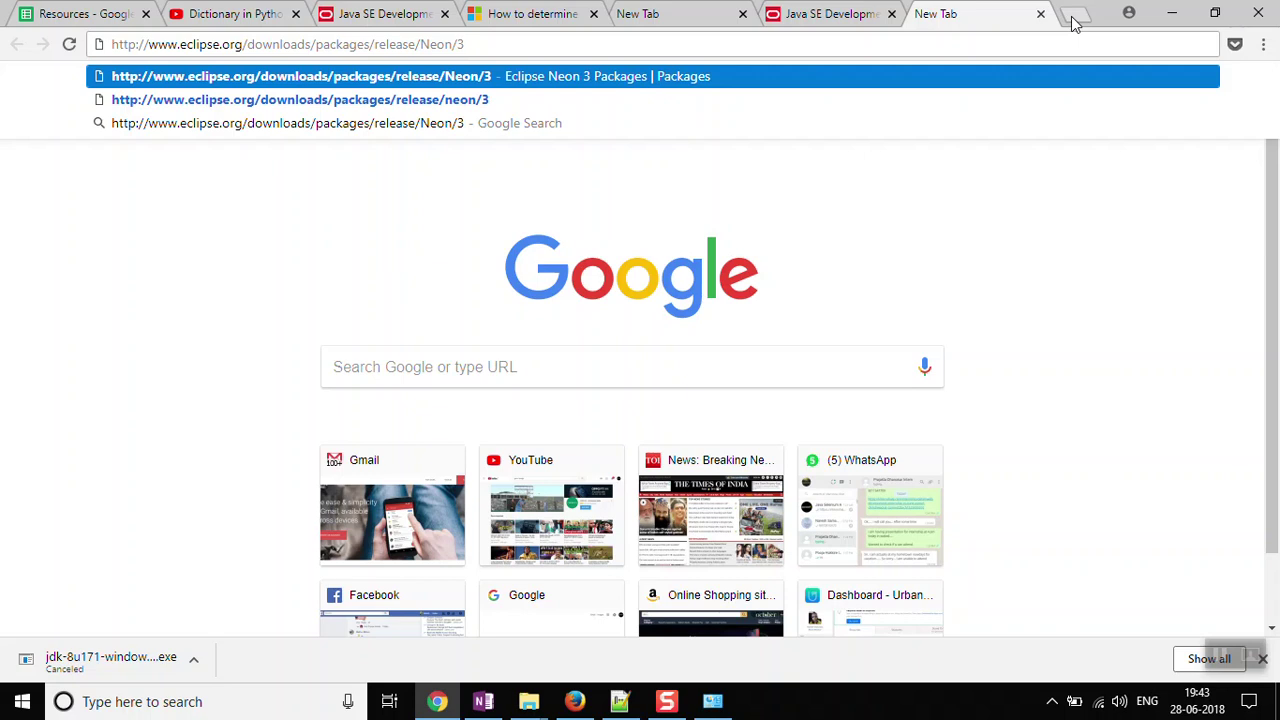
key("Return")
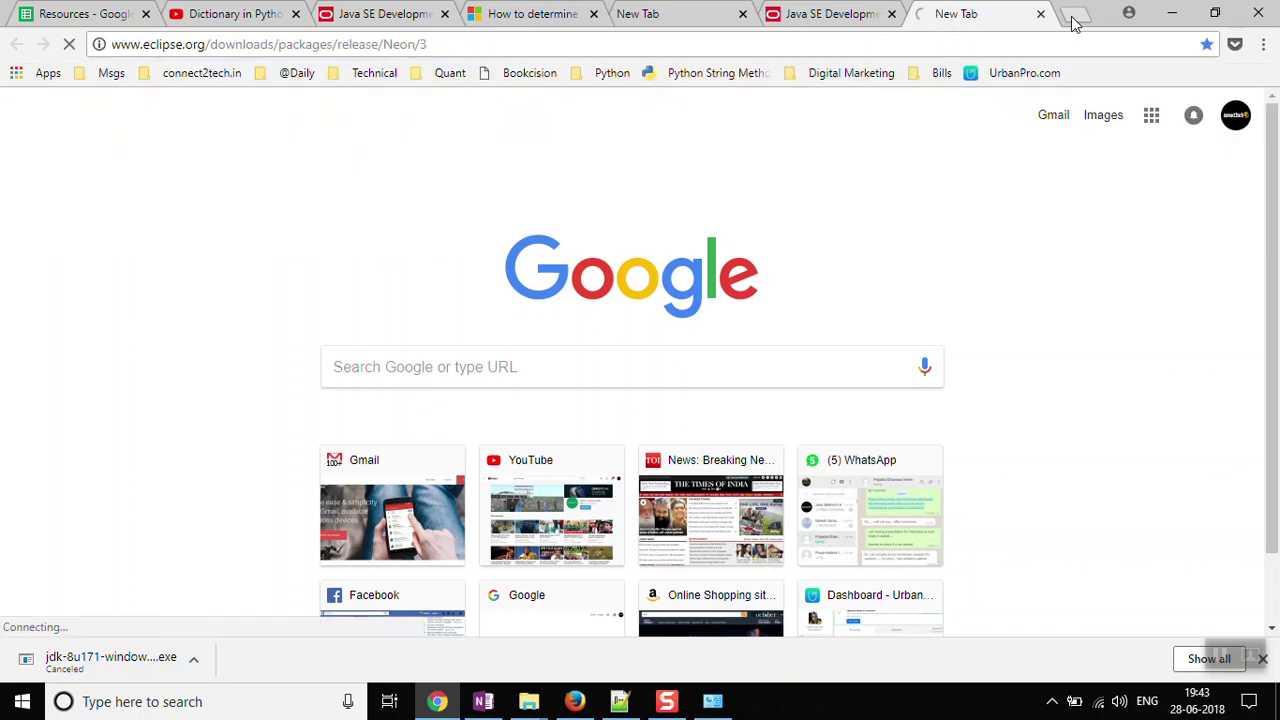
scroll(740, 455, "down", 1)
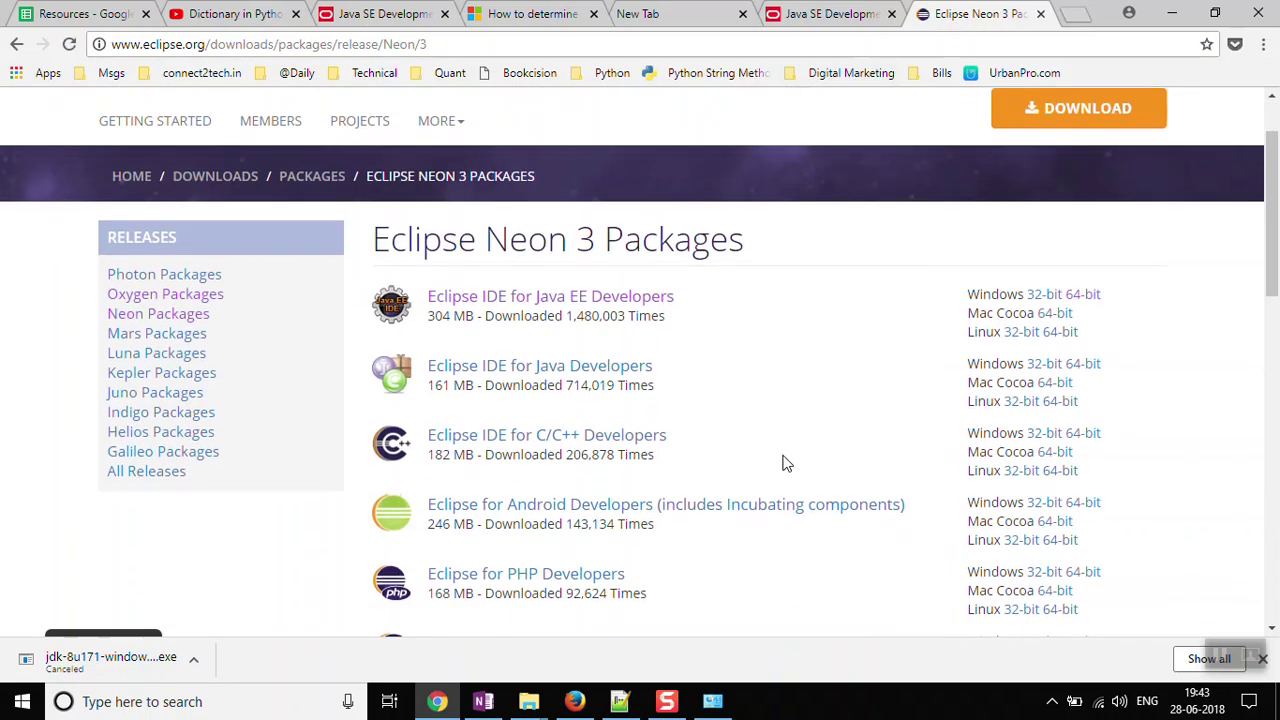
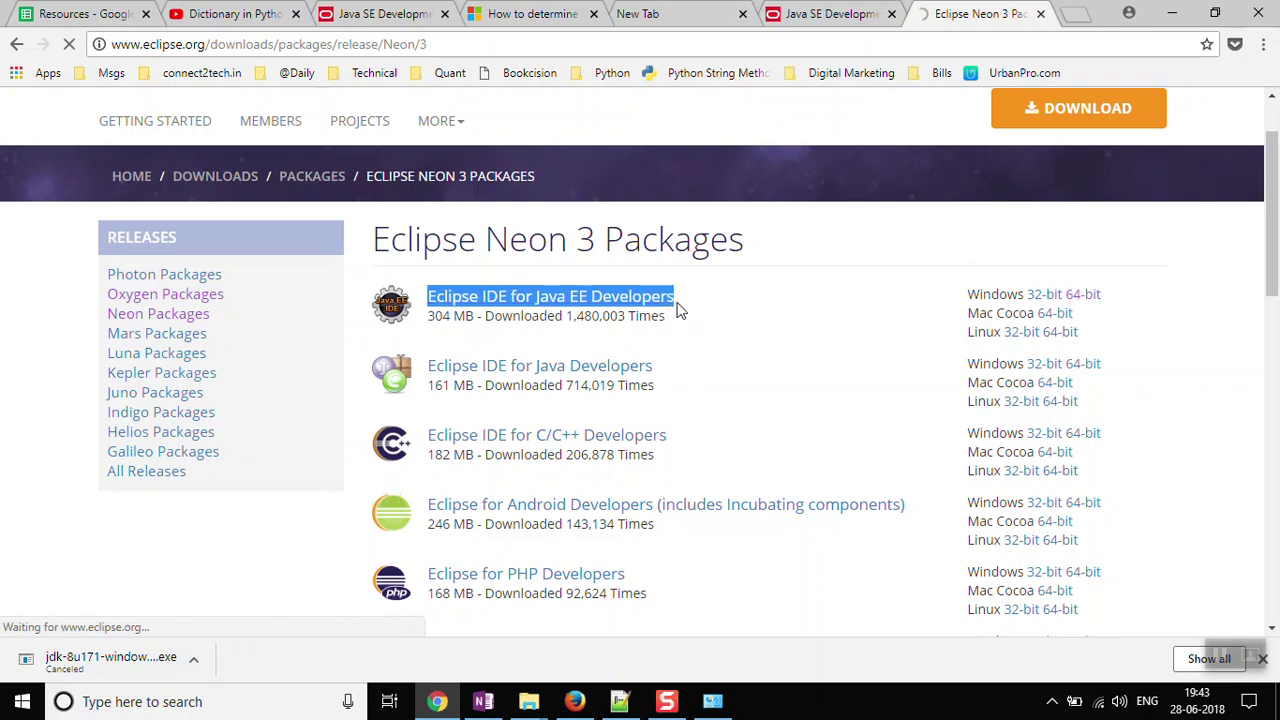
- Go back from the 64-bit mirror page to the Eclipse Neon 3 package list and open the Eclipse IDE for Java EE Developers page
left_click(800, 343)
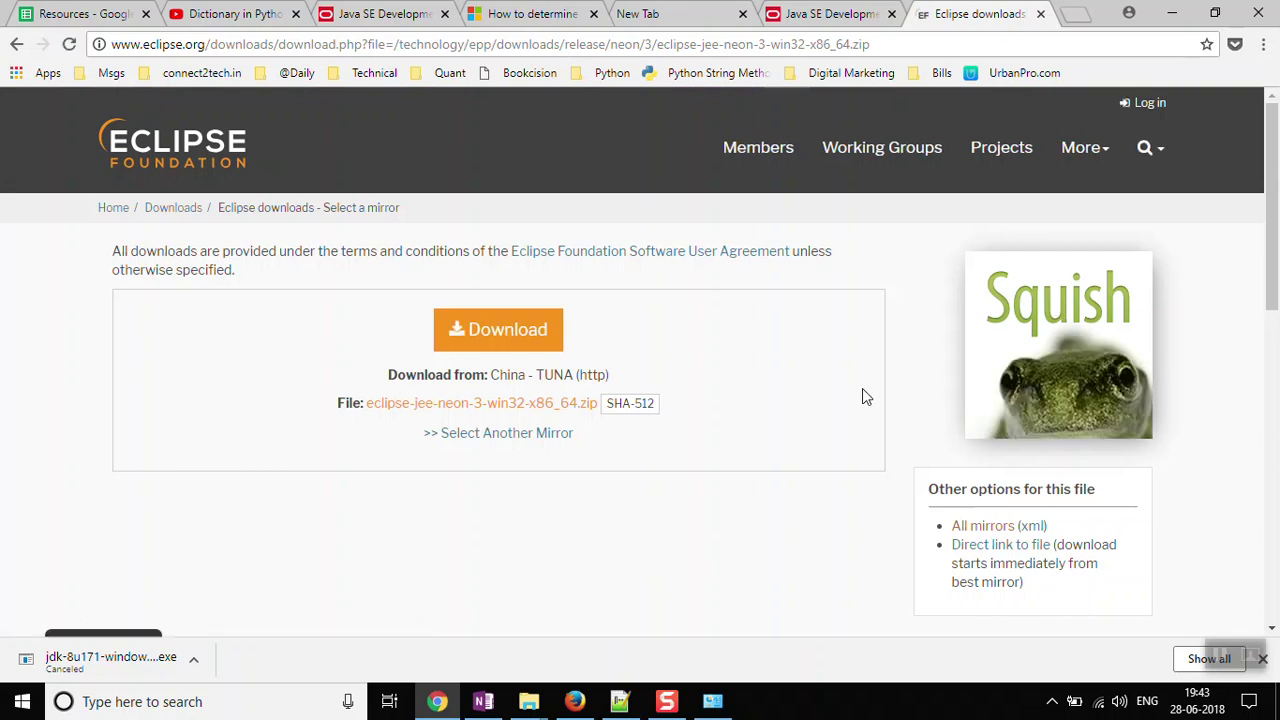
left_click(16, 44)
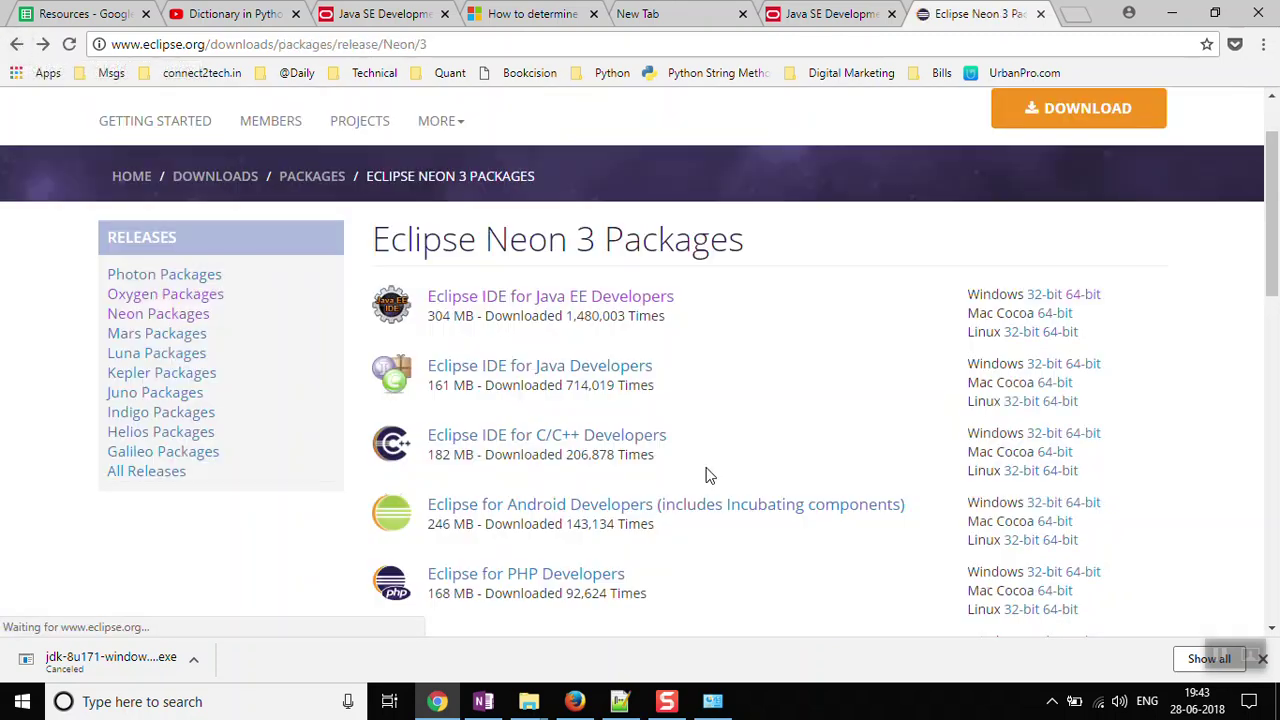
left_click(436, 300)
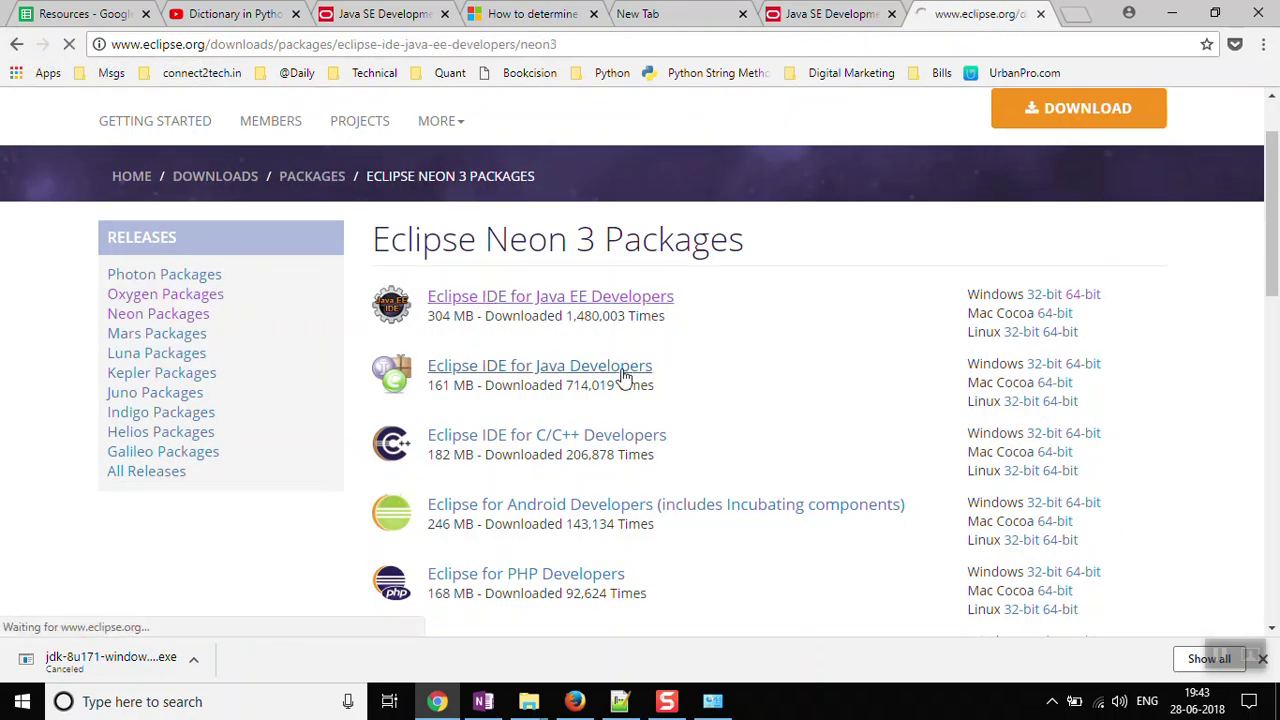
scroll(434, 313, "down", 3)
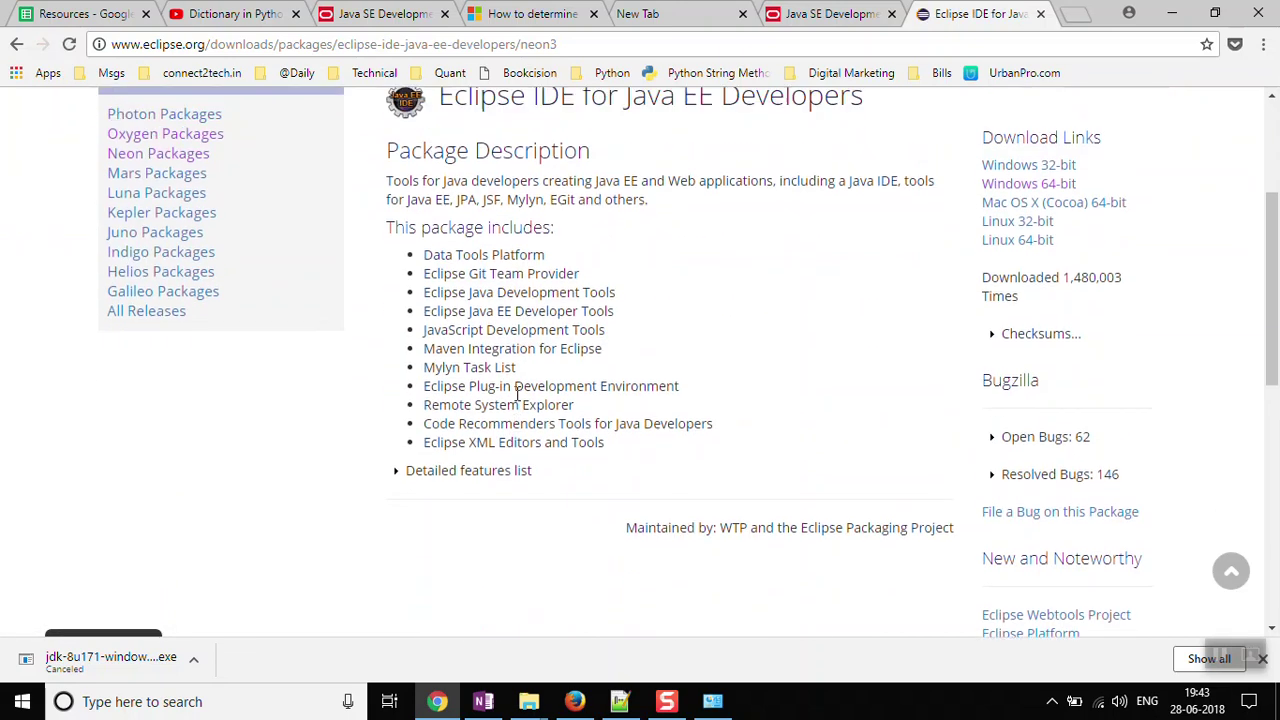
scroll(226, 262, "up", 2)
left_click(16, 44)
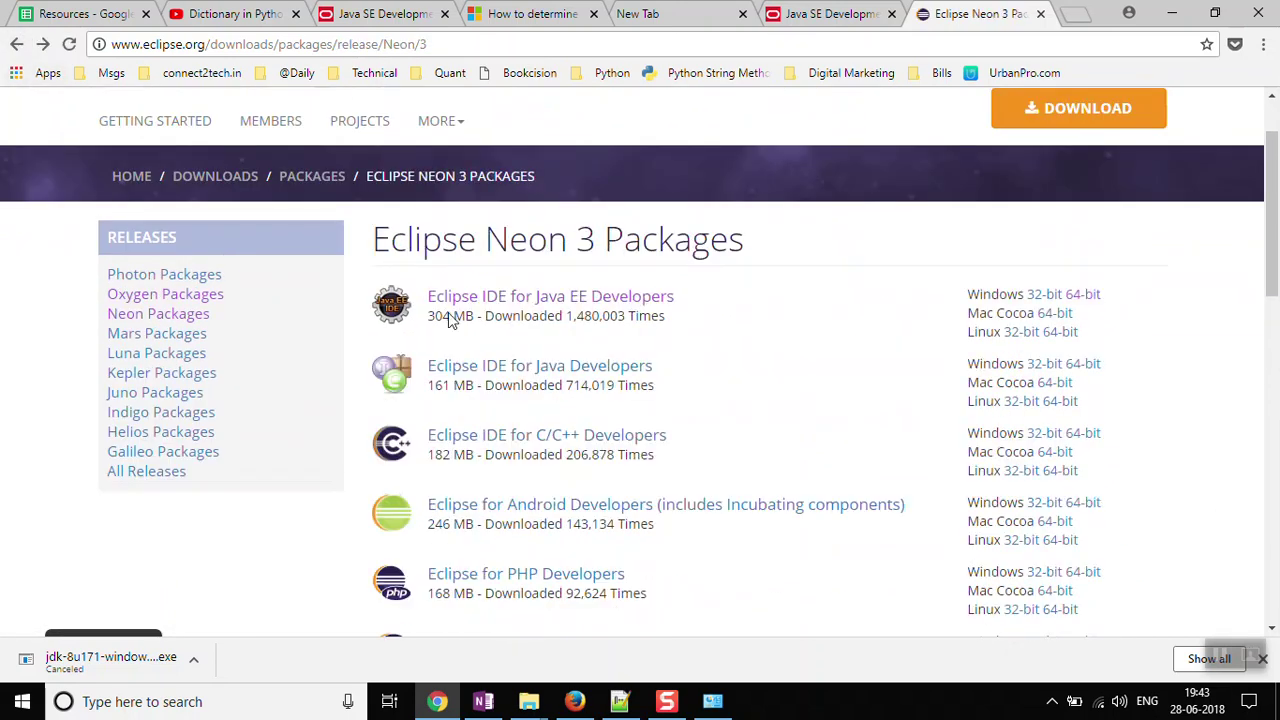
left_click(558, 305)
scroll(746, 426, "down", 2)
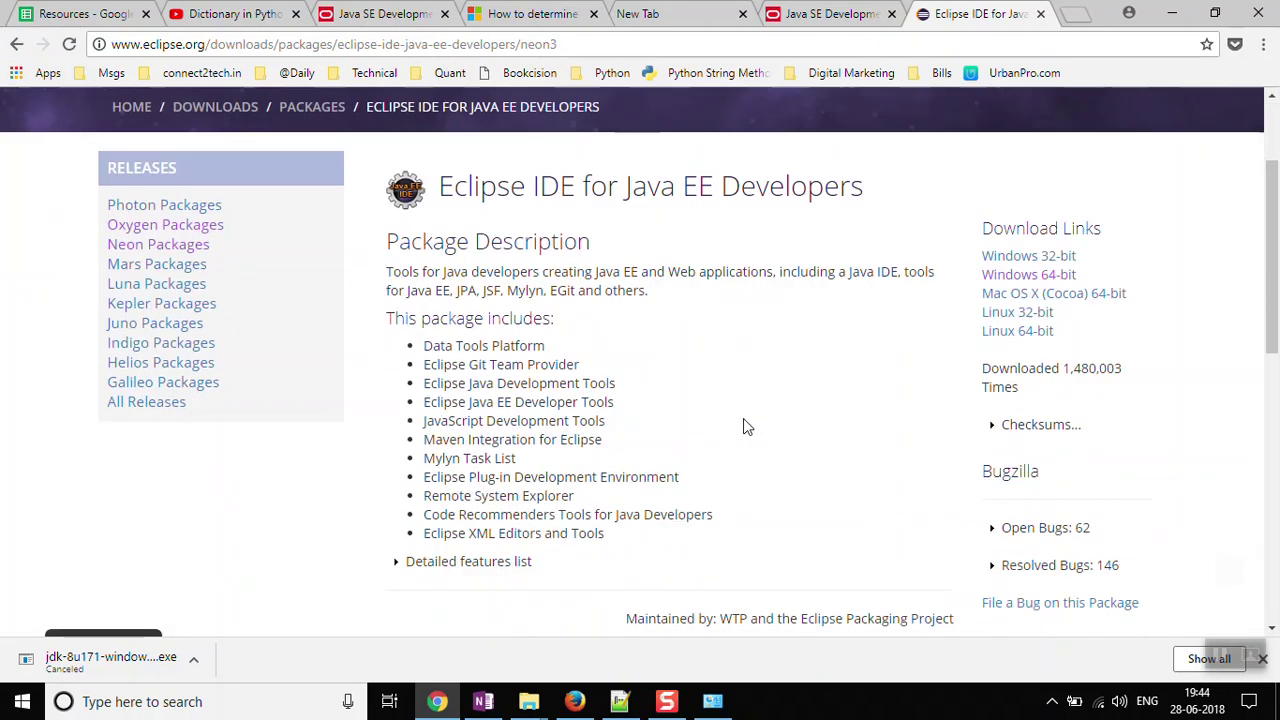
- Examine the Windows, Mac OS X and Linux download links for the Eclipse IDE for Java EE Developers package
left_click_drag(978, 229, 1088, 313)
left_click(1088, 313)
left_click_drag(1090, 256, 979, 251)
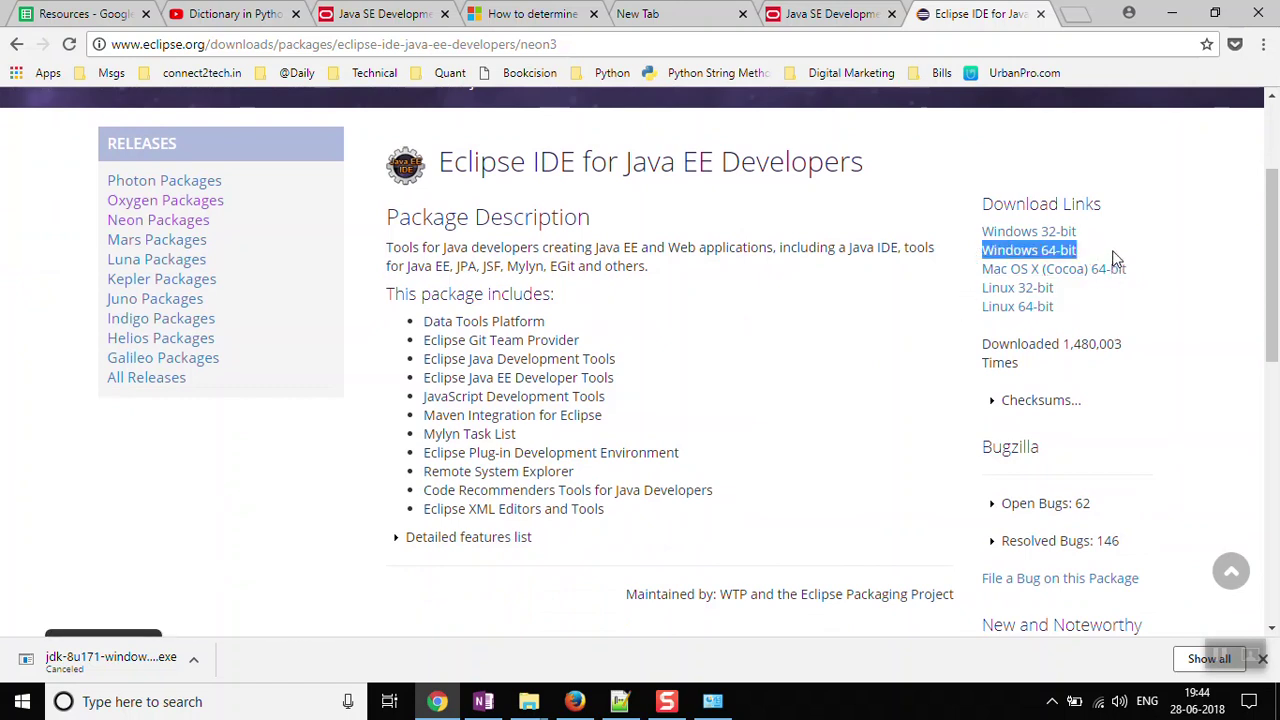
left_click(1113, 256)
left_click_drag(1088, 256, 975, 250)
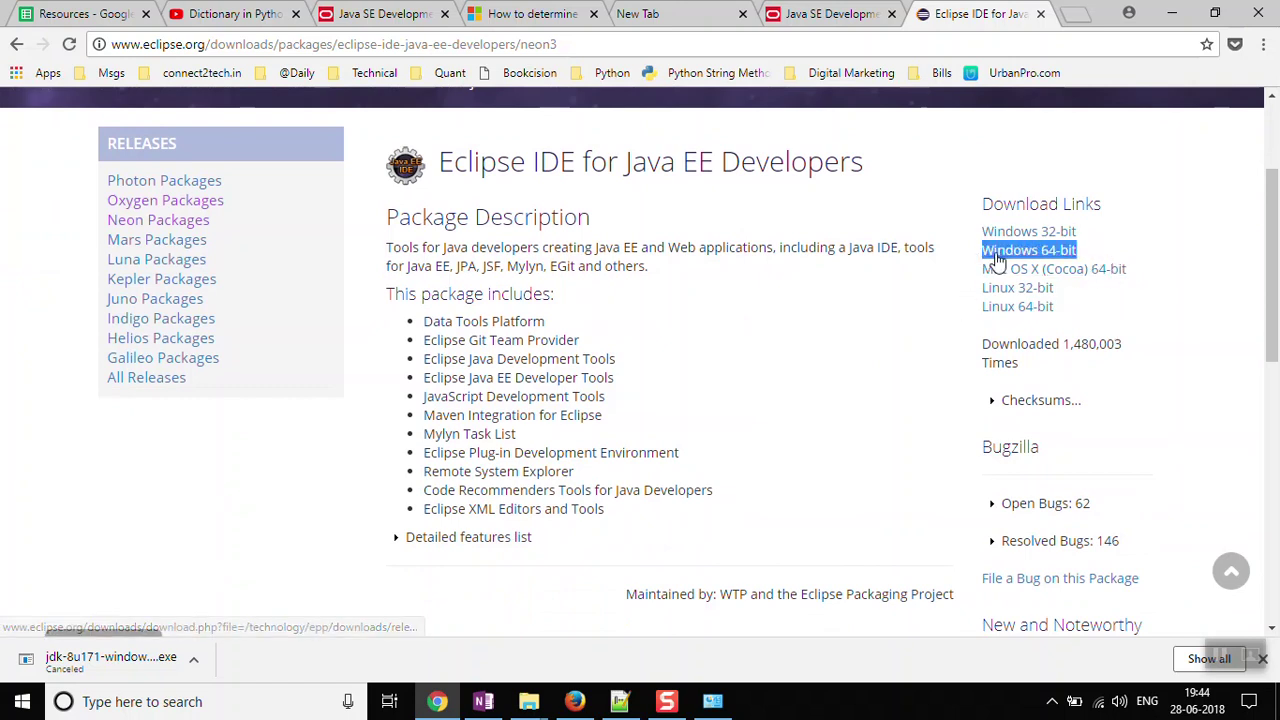
left_click(1120, 245)
left_click_drag(1085, 234, 979, 233)
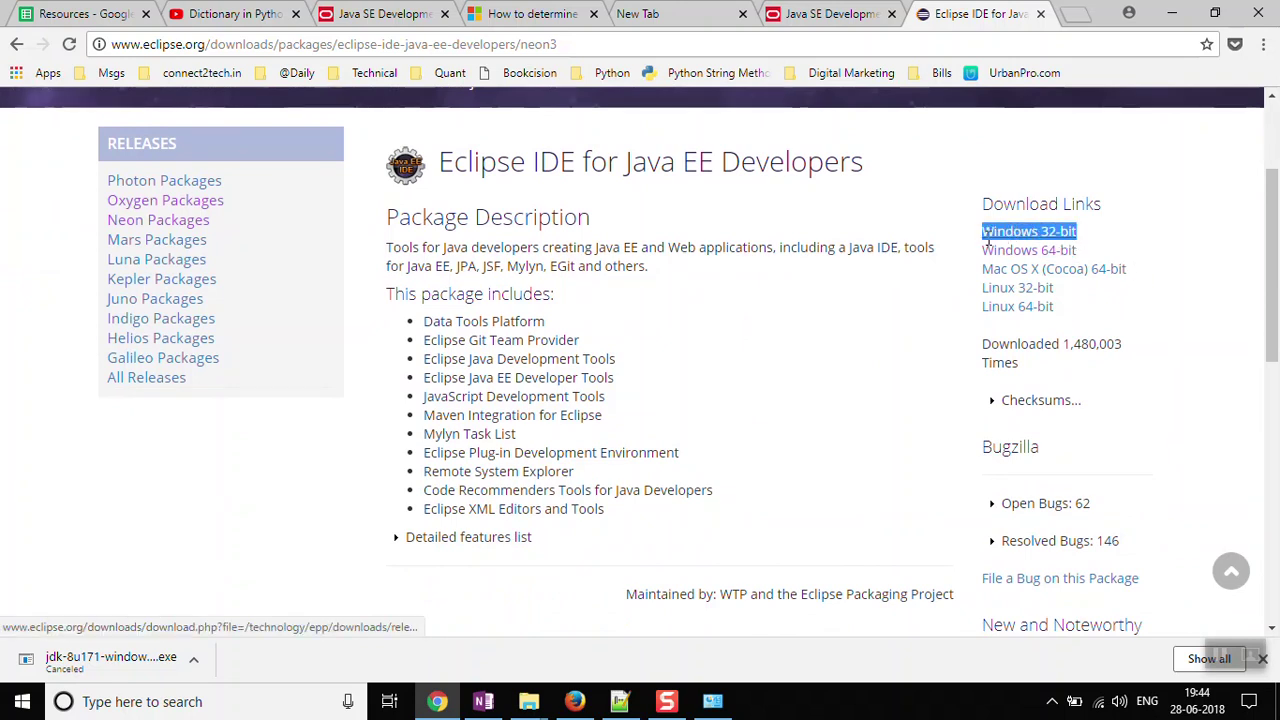
left_click(1120, 316)
left_click_drag(1140, 272, 986, 285)
left_click(1012, 328)
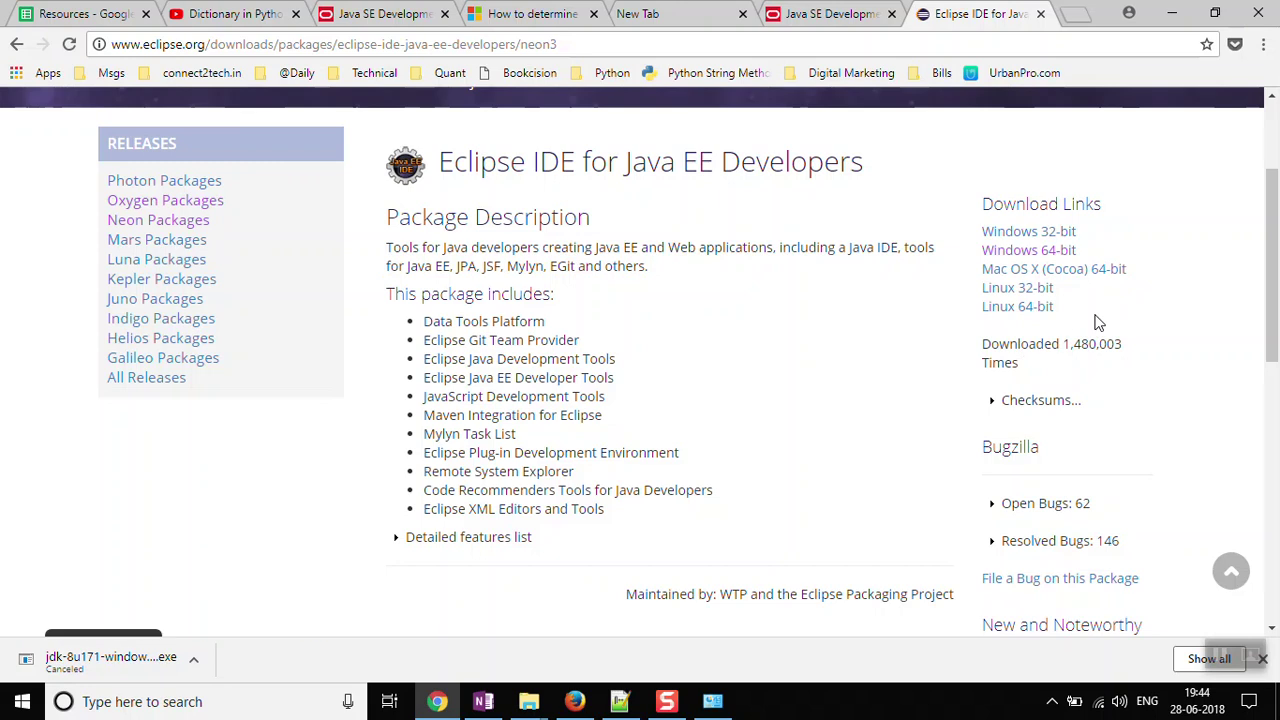
left_click_drag(1063, 315, 990, 314)
left_click_drag(1082, 292, 985, 288)
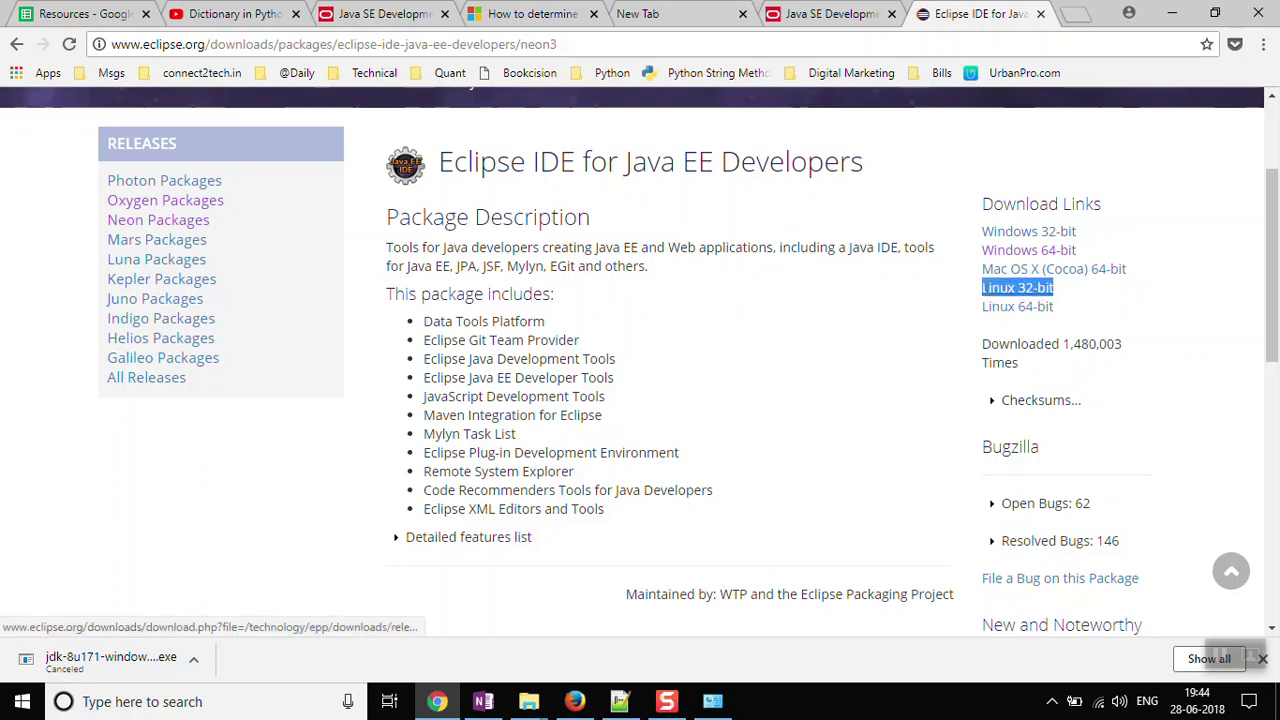
- Start saving the Windows 64-bit Eclipse package as eclipse-jee-neon-3-win32-x86_64.zip in Downloads and cancel the running download
left_click(1034, 256)
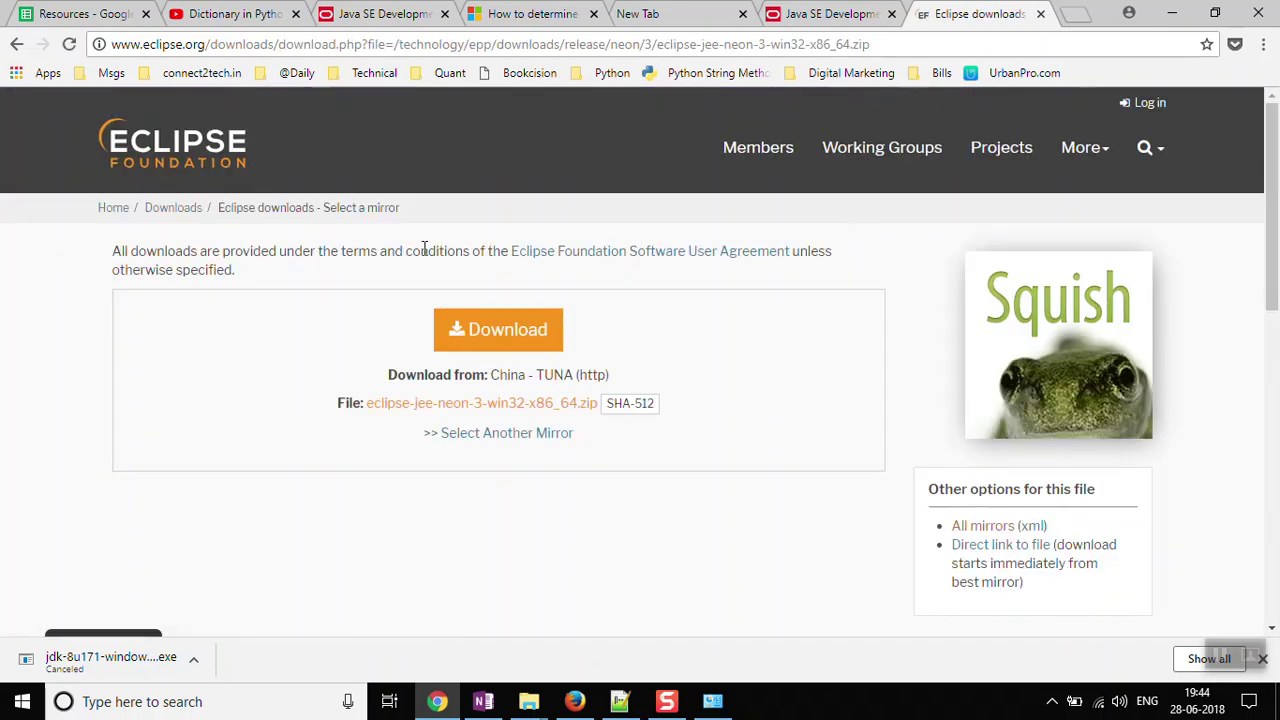
left_click(481, 334)
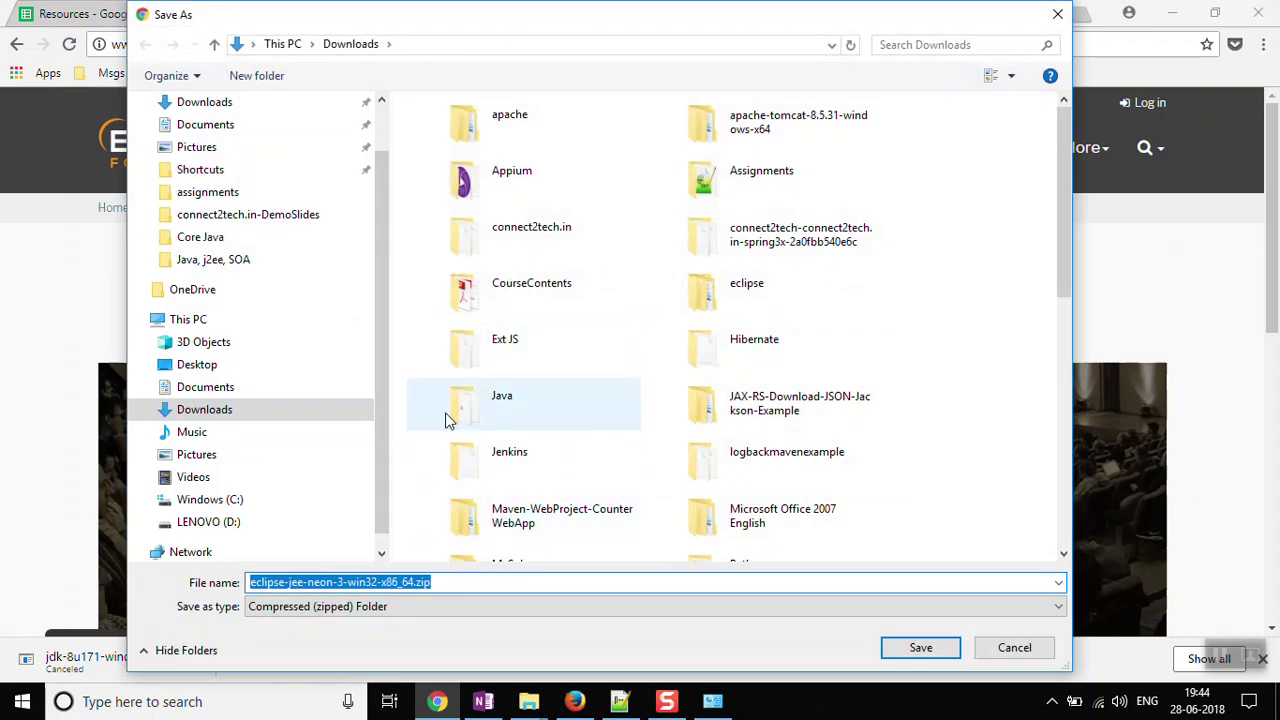
left_click(458, 583)
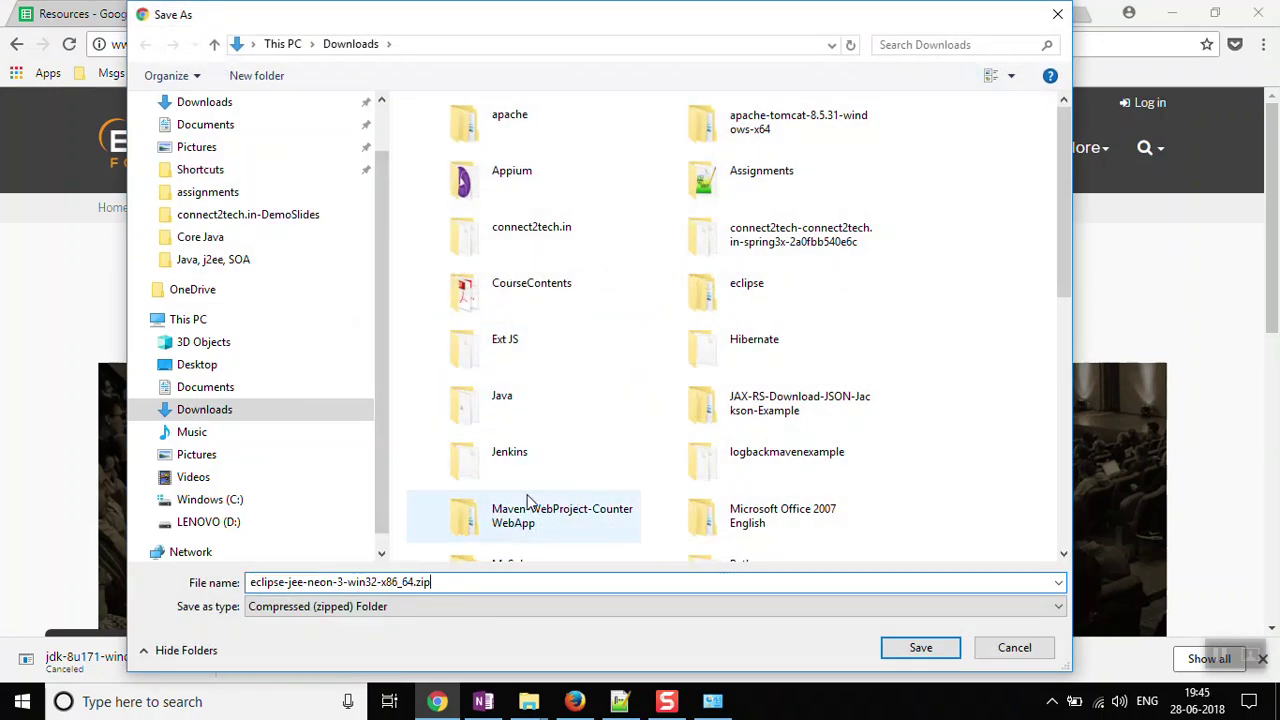
left_click(886, 648)
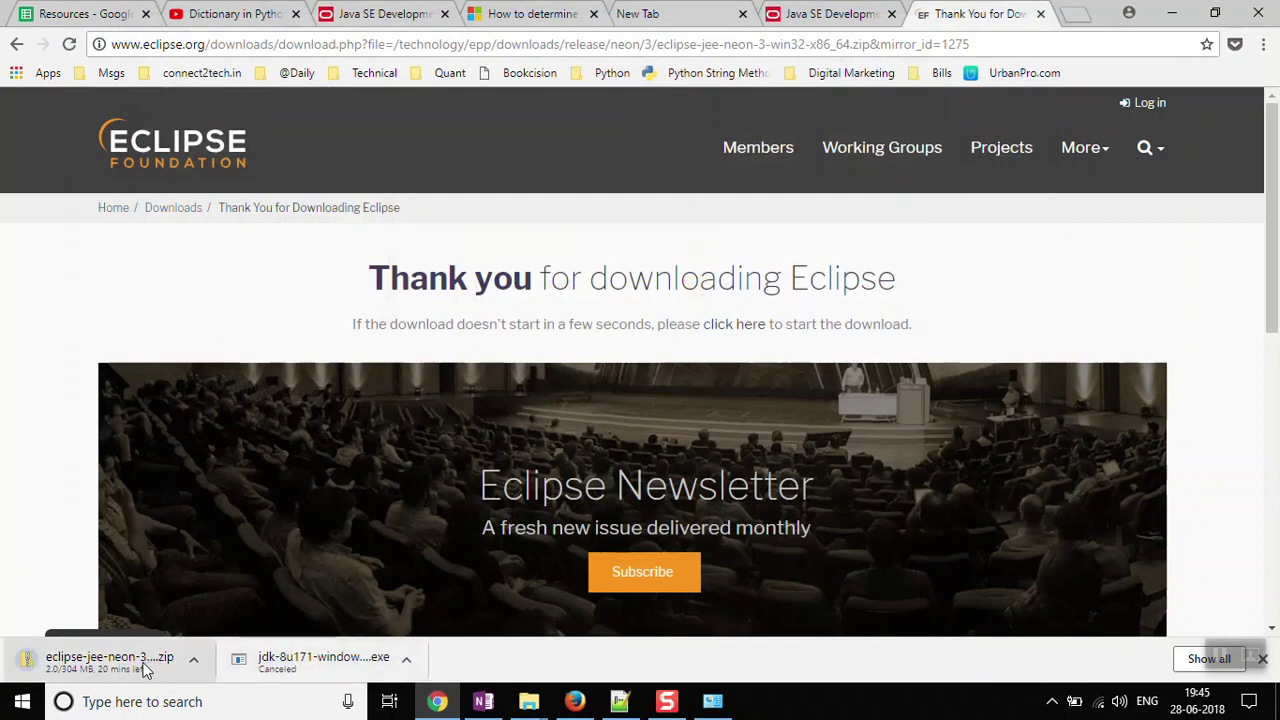
right_click(110, 661)
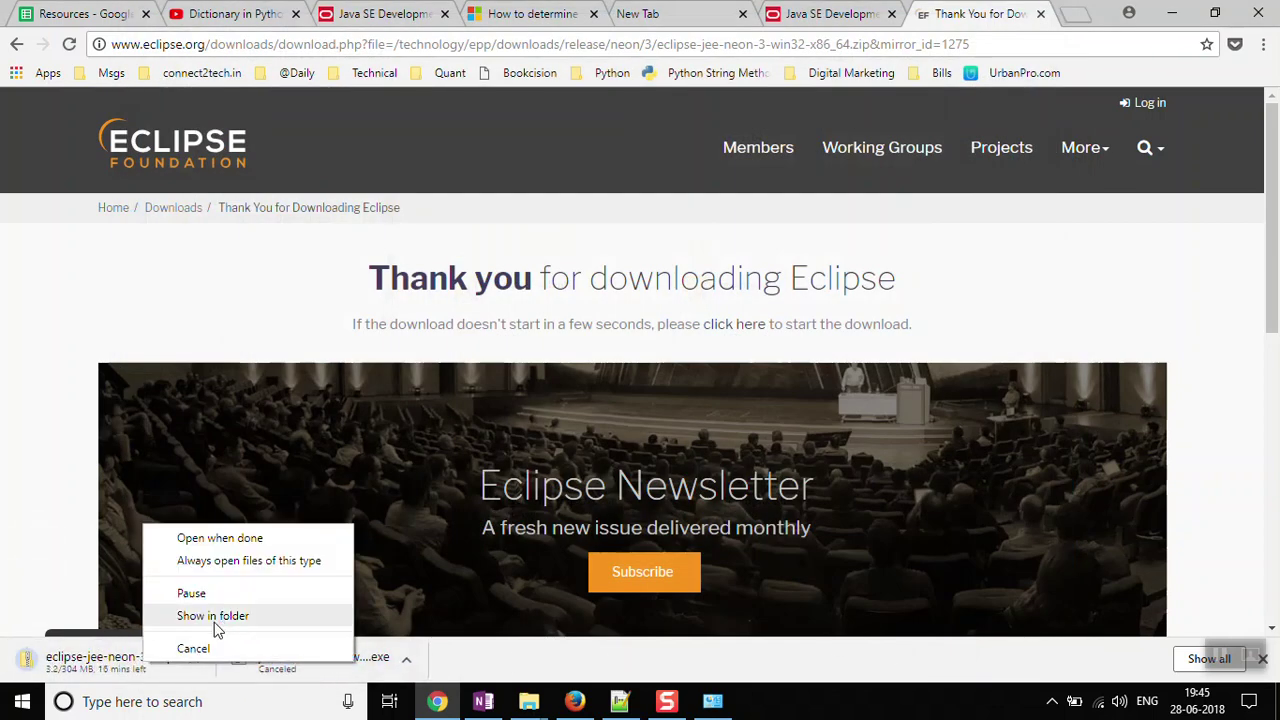
left_click(194, 648)
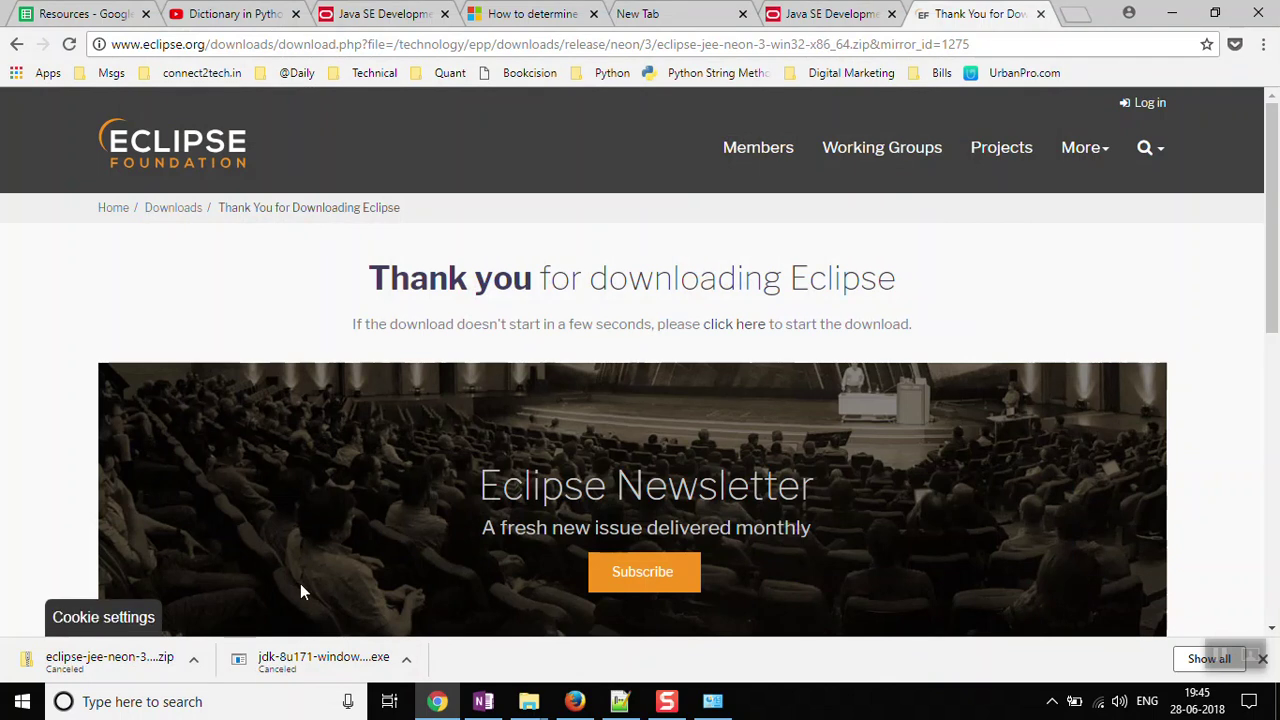
- Open the eclipse folder inside Downloads in File Explorer and examine the 32-bit and 64-bit Eclipse Neon 3 packages stored there
key("super+e")
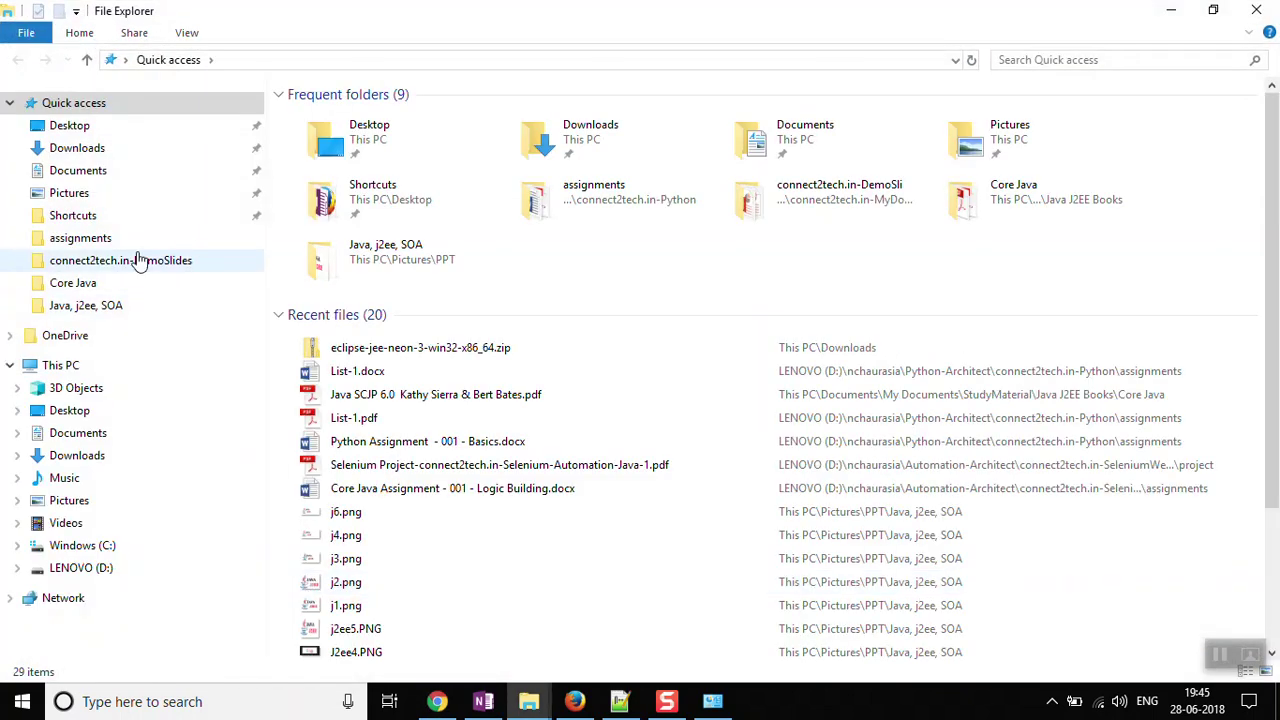
left_click(78, 150)
left_click(338, 178)
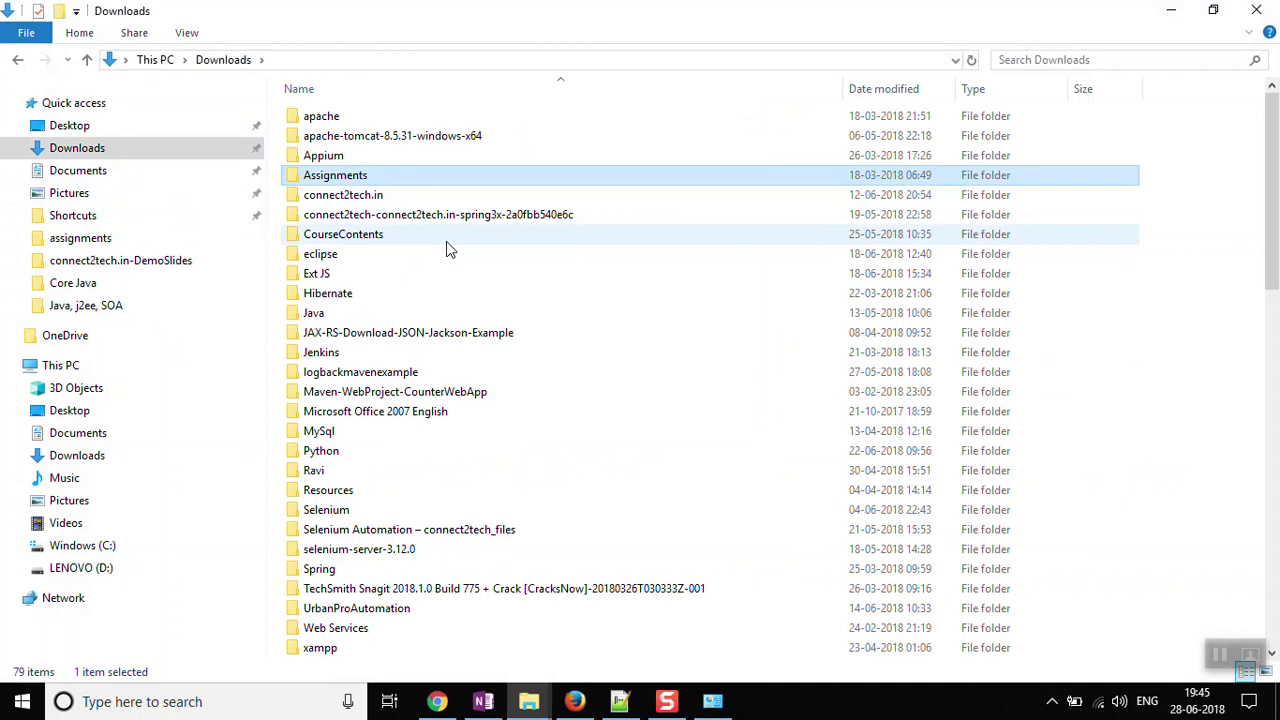
key("e")
key("Return")
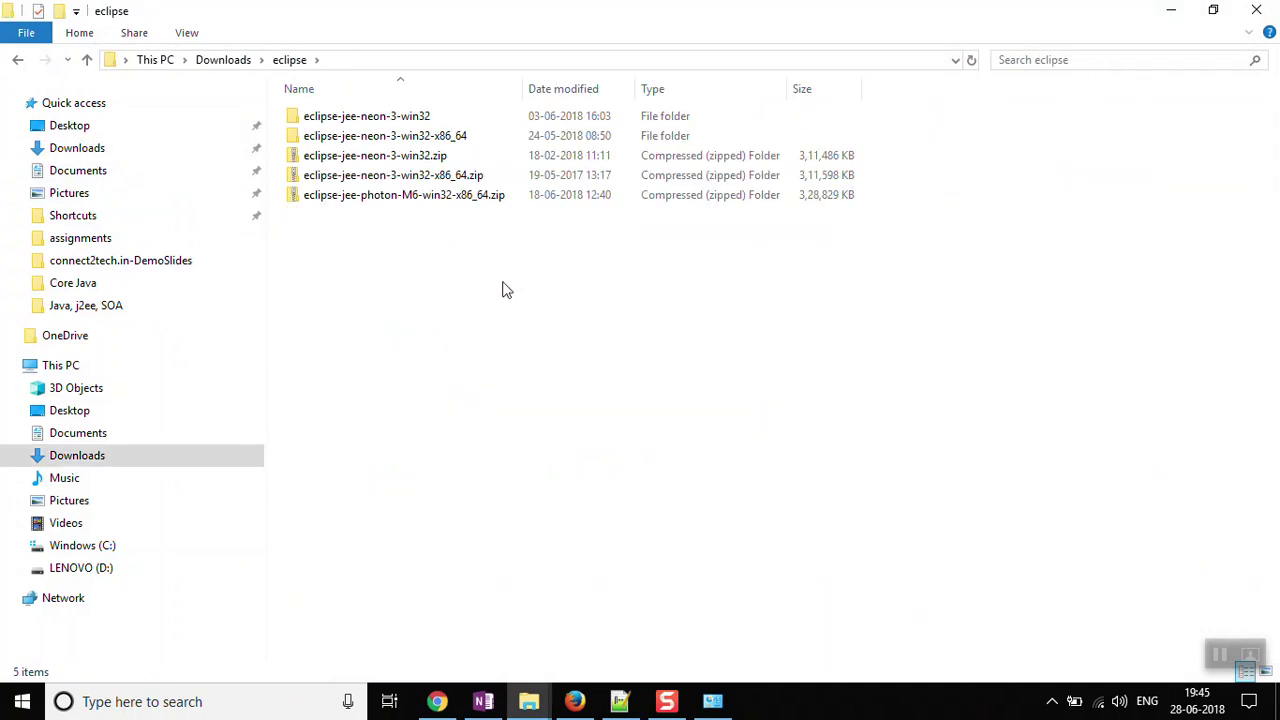
double_click(523, 88)
left_click_drag(465, 264, 322, 112)
left_click(480, 314)
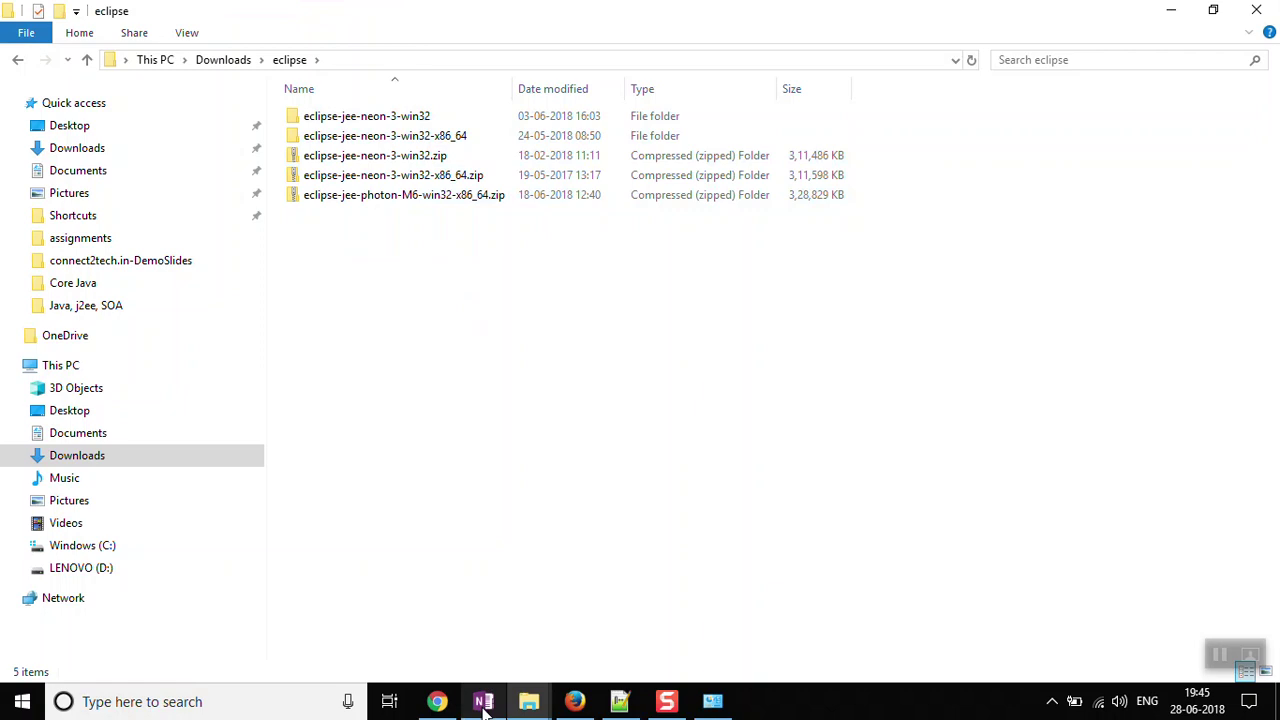
- Return to the browser to view the Dictionary in Python video page, and switch to the YouTube Videos - 1 page in OneNote
mouse_move(484, 705)
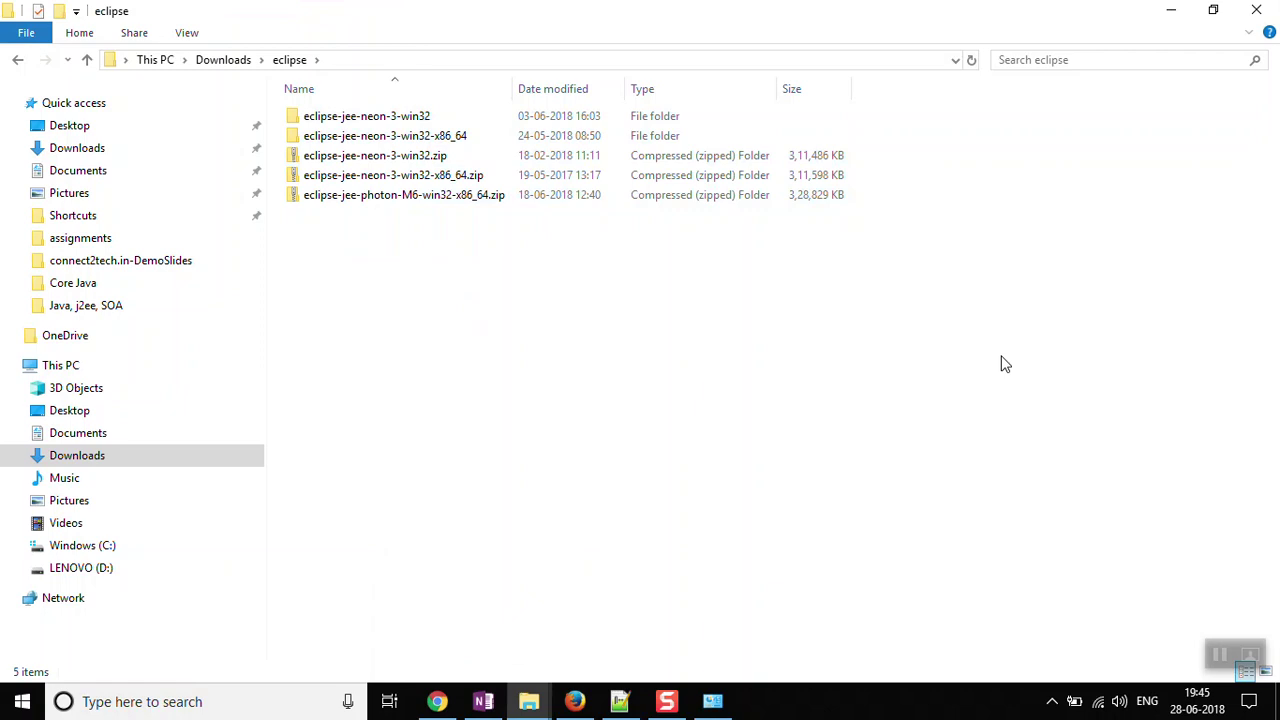
left_click(437, 701)
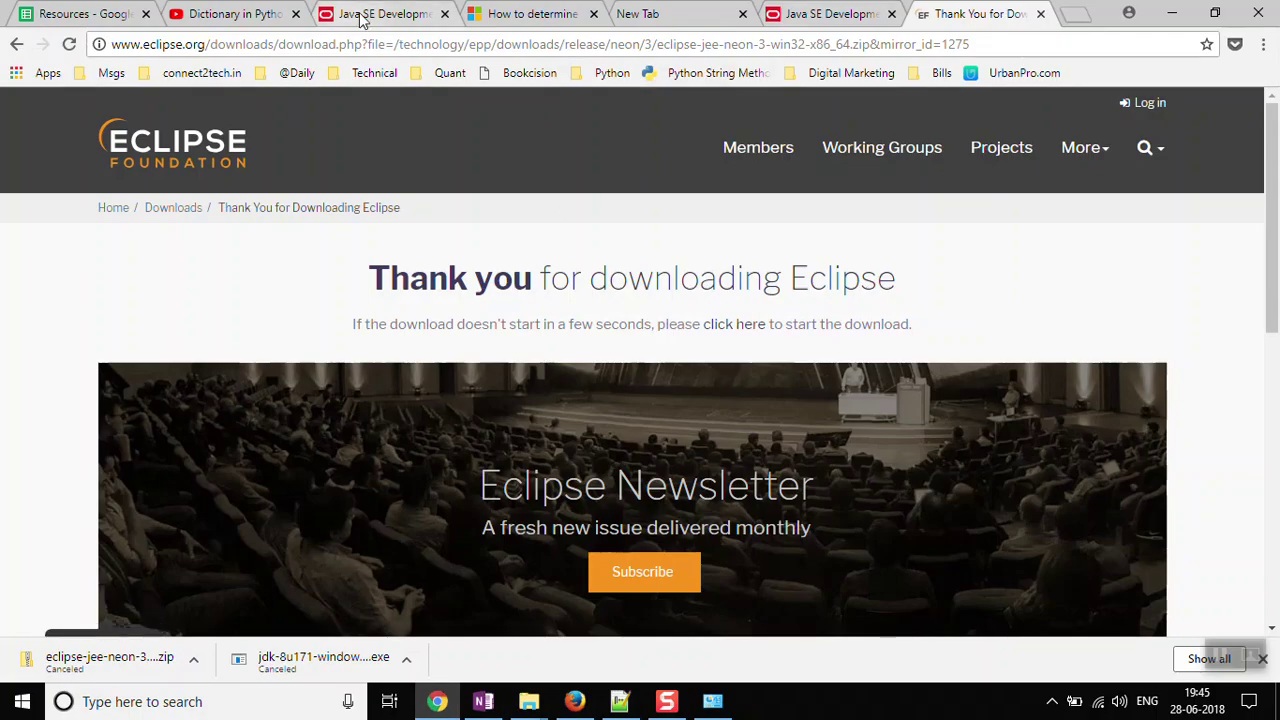
left_click(273, 12)
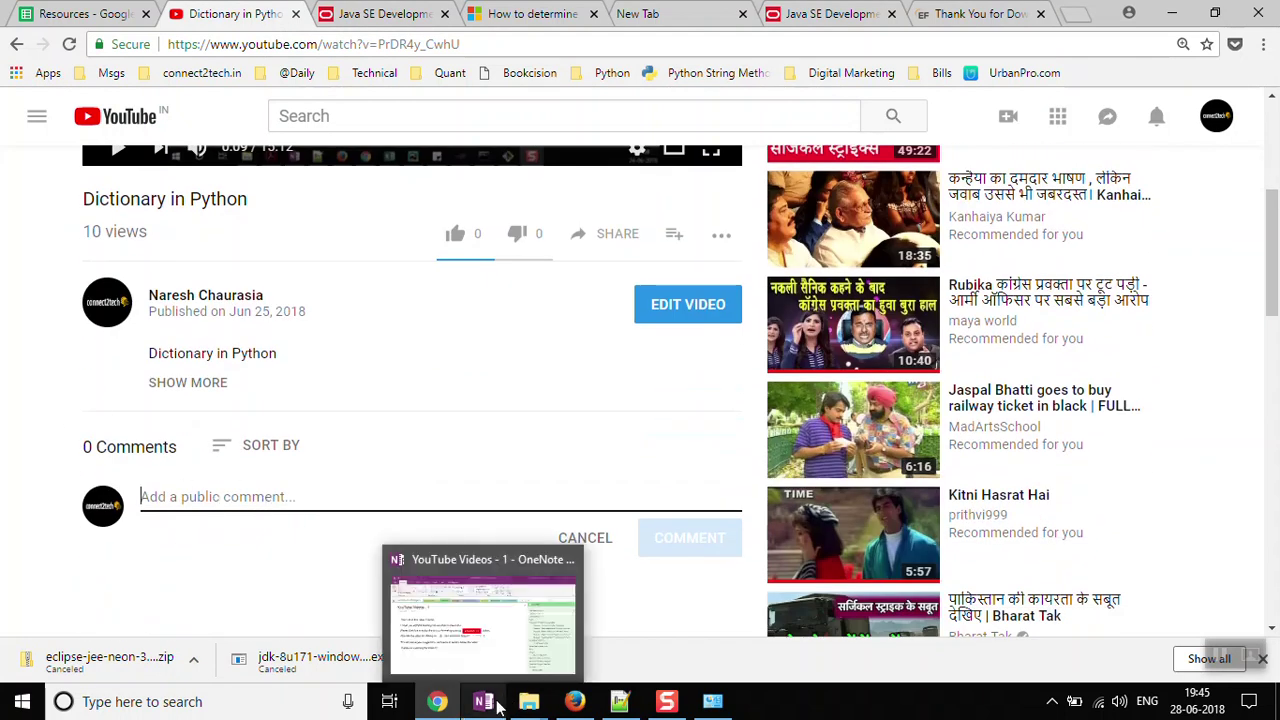
left_click(481, 655)
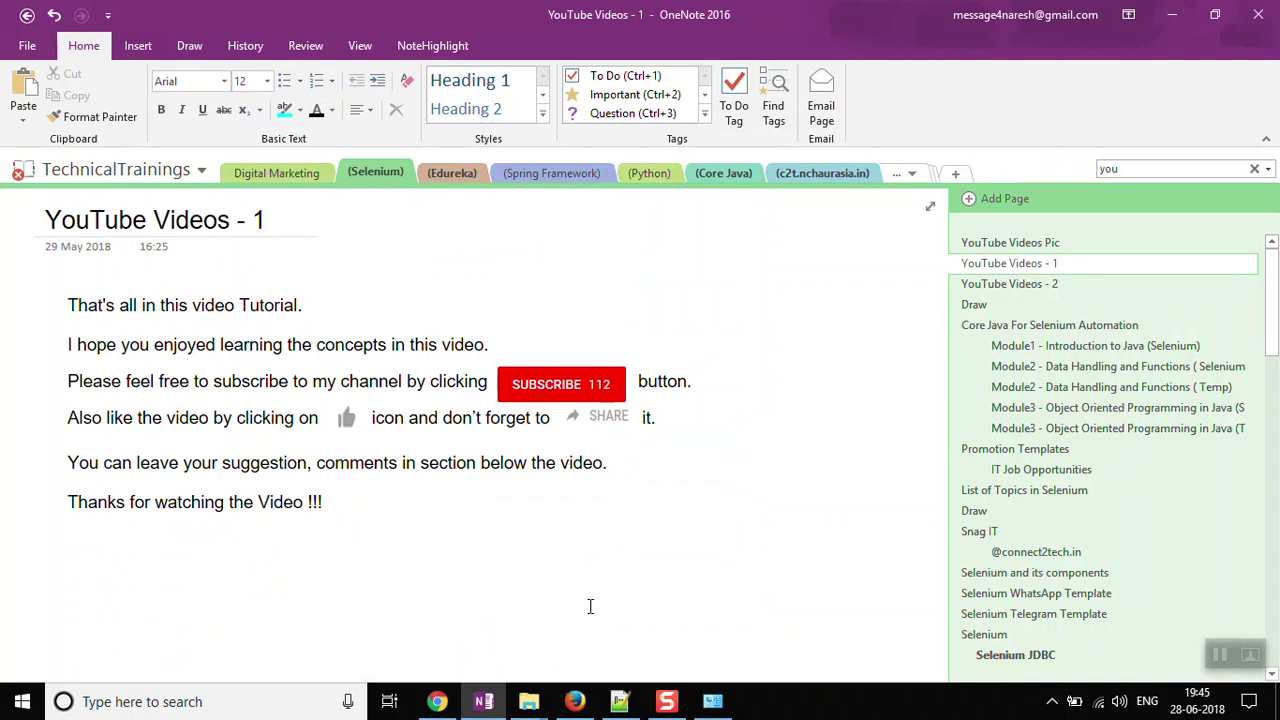